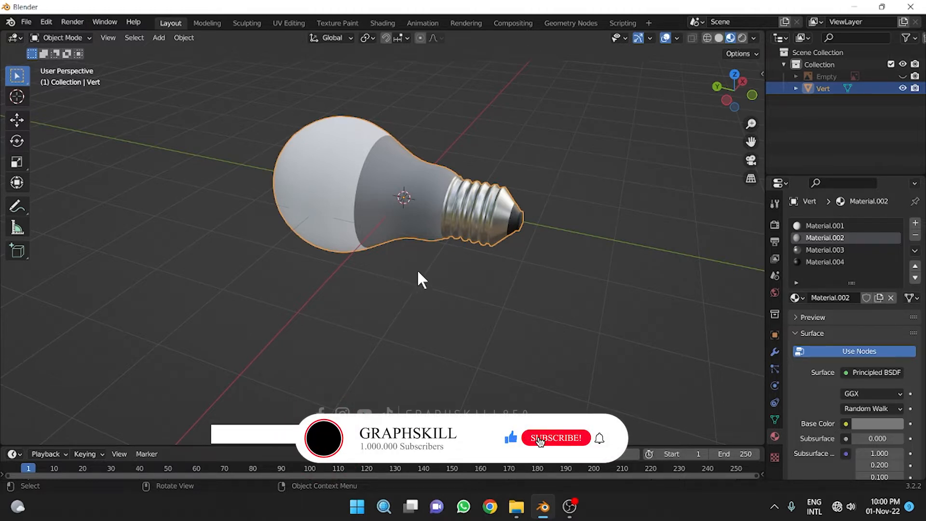
{"action": "middle_click_drag", "start_coordinate": [539, 343], "coordinate": [329, 325]}
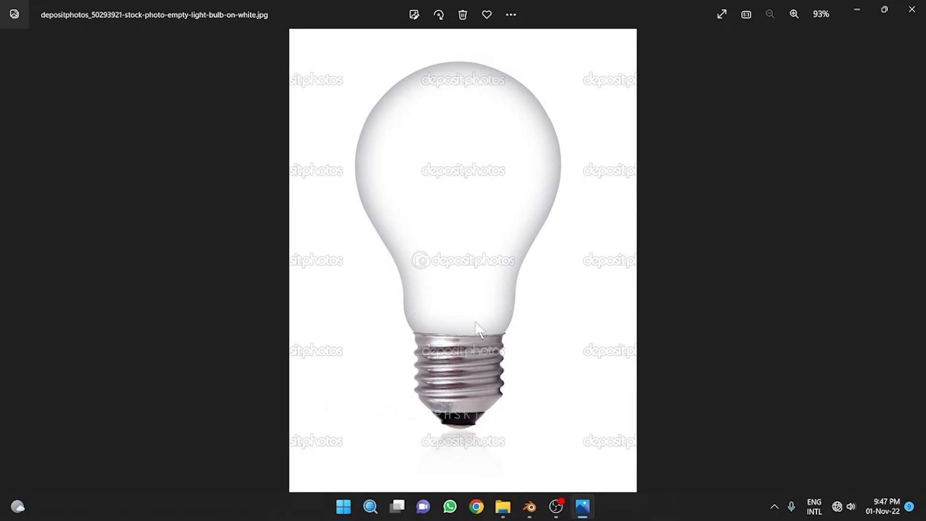
Close the light bulb photo and delete the default cube, camera and light from the Blender scene.
{"action": "left_click", "coordinate": [919, 6]}
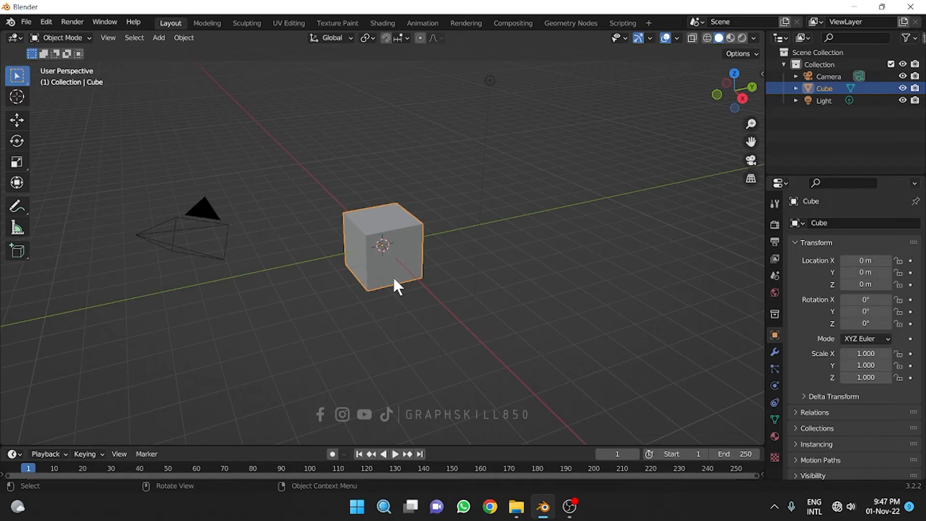
{"action": "key", "text": "Delete"}
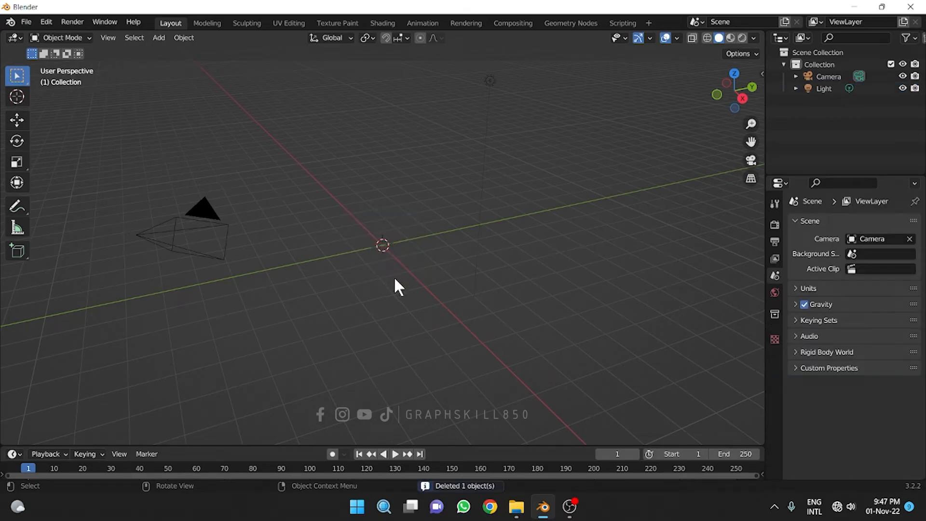
{"action": "key", "text": "a"}
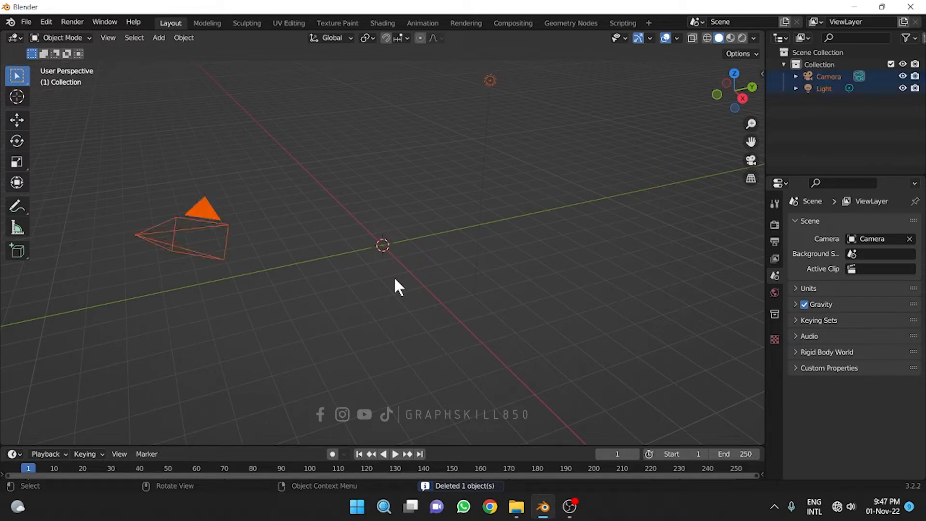
{"action": "key", "text": "Delete"}
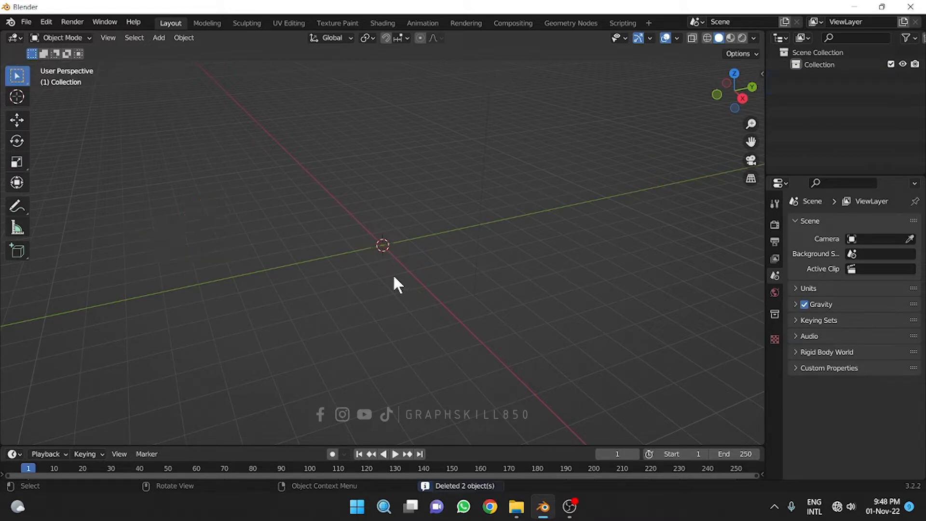
Add depositphotos_50293921-stock-photo-empty-light-bulb-on-white.jpg from the Downloads folder as a reference image.
{"action": "key", "text": "shift"}
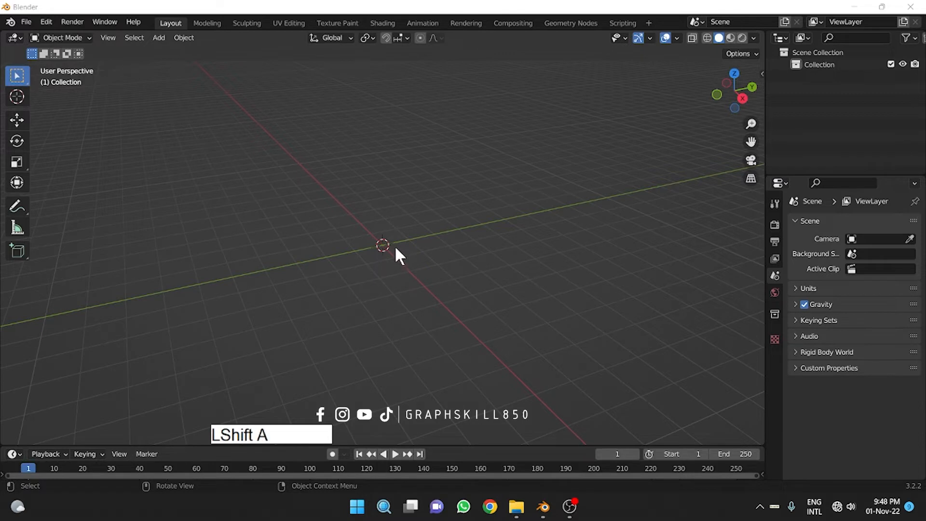
{"action": "left_click", "coordinate": [390, 244]}
{"action": "key", "text": "shift+a"}
{"action": "mouse_move", "coordinate": [386, 246]}
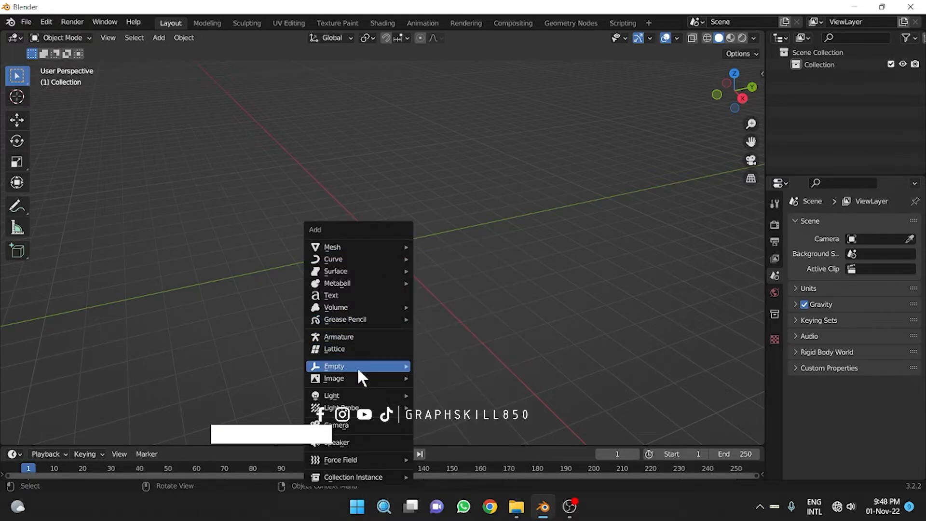
{"action": "mouse_move", "coordinate": [347, 368]}
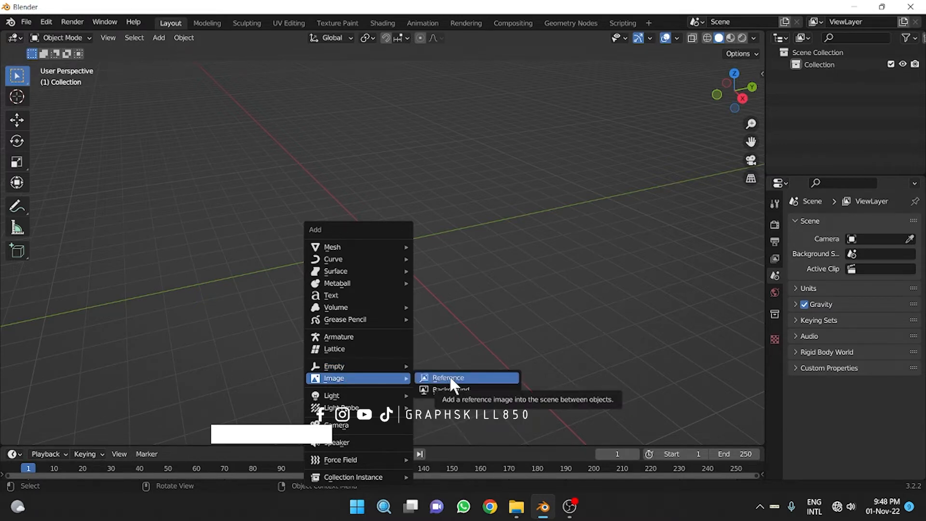
{"action": "left_click", "coordinate": [450, 378]}
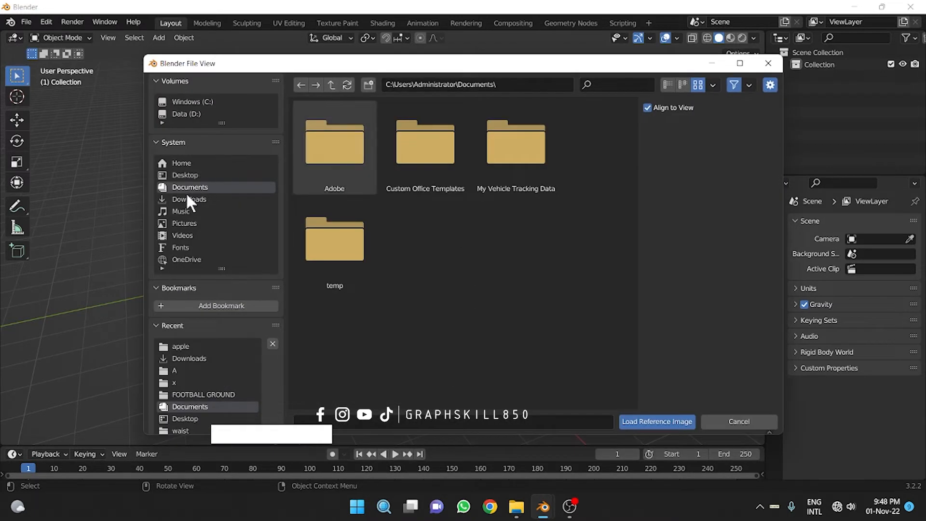
{"action": "left_click", "coordinate": [186, 199]}
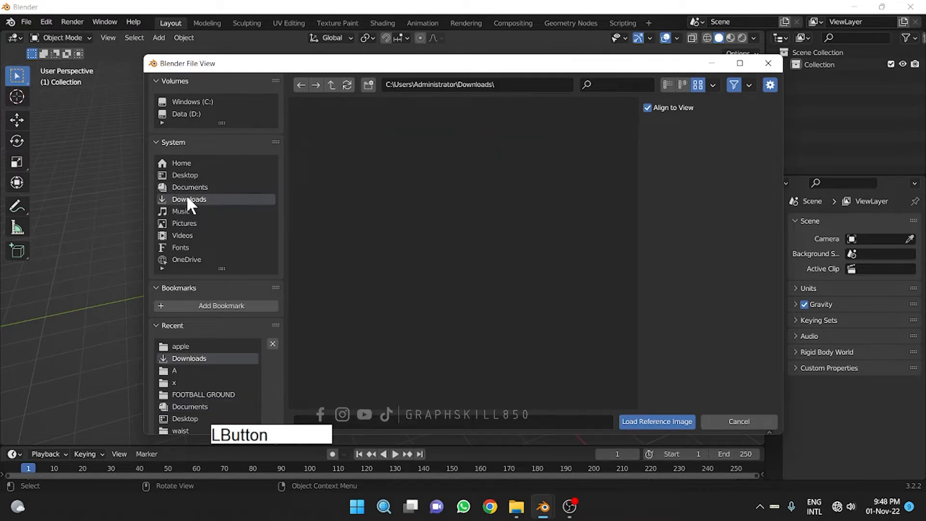
{"action": "scroll", "coordinate": [485, 314], "scroll_direction": "down", "scroll_amount": 10}
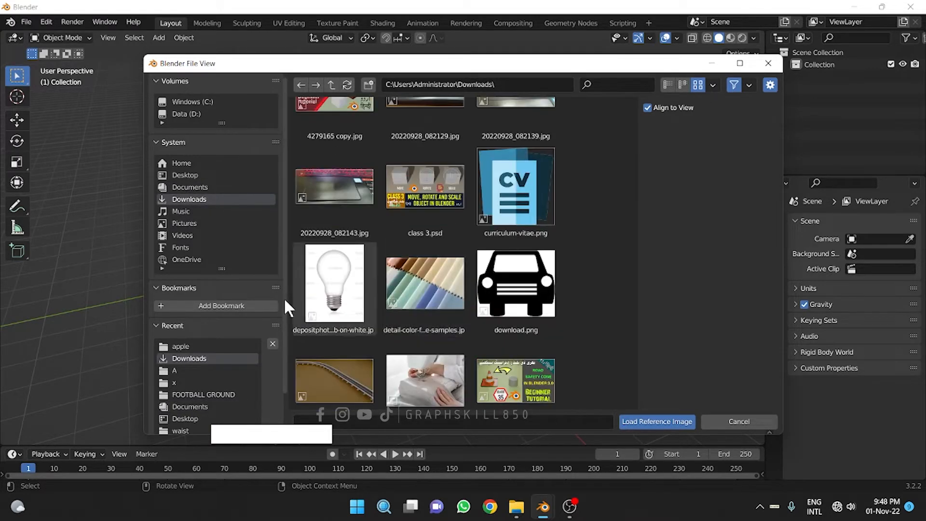
{"action": "left_click", "coordinate": [325, 282]}
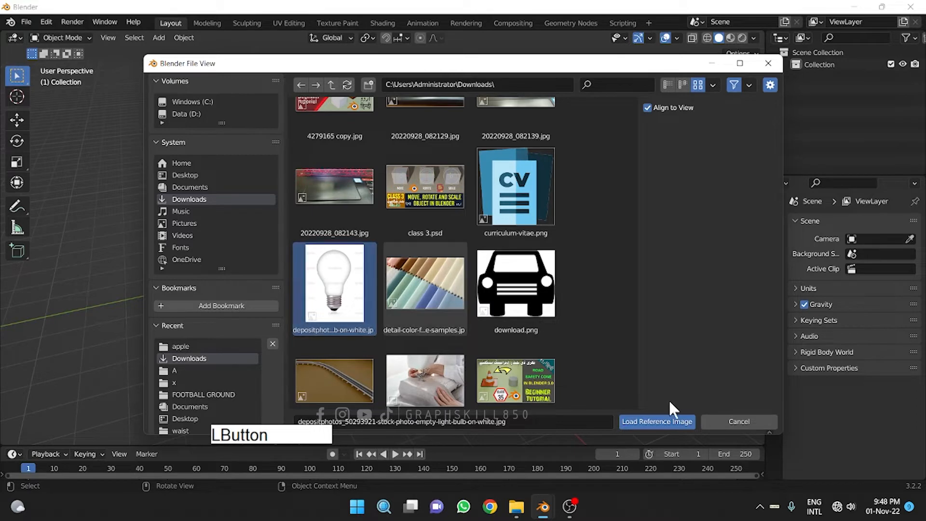
{"action": "left_click", "coordinate": [657, 421]}
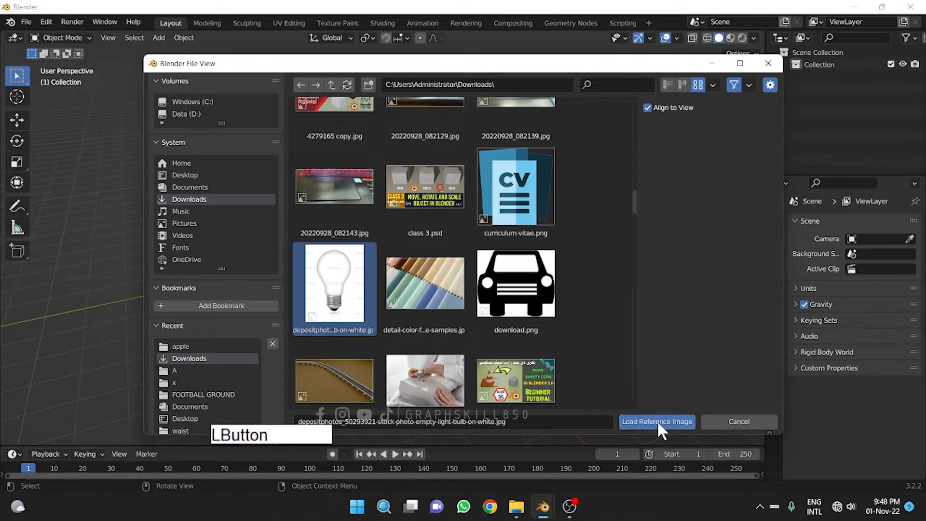
Set the reference image's X, Y and Z rotation to 0° so it lies flat on the grid.
{"action": "middle_click_drag", "start_coordinate": [428, 292], "coordinate": [365, 301]}
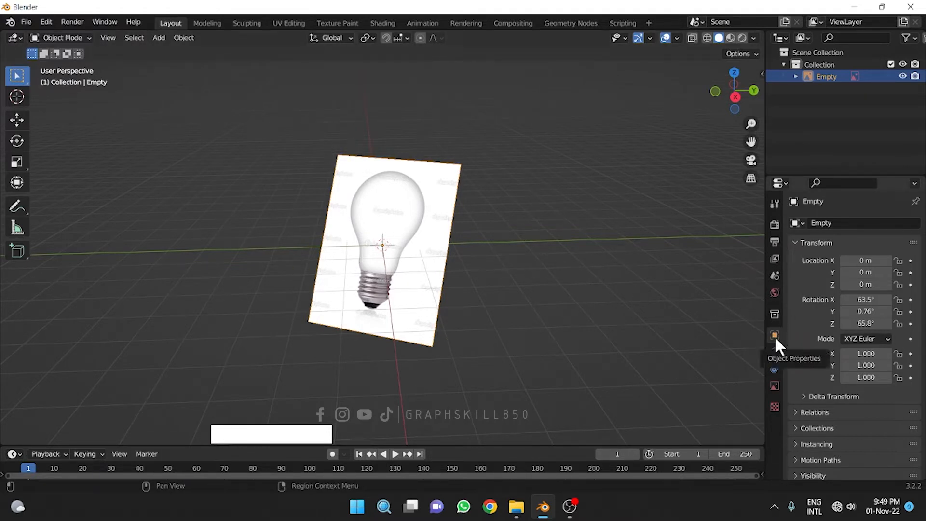
{"action": "left_click", "coordinate": [394, 264]}
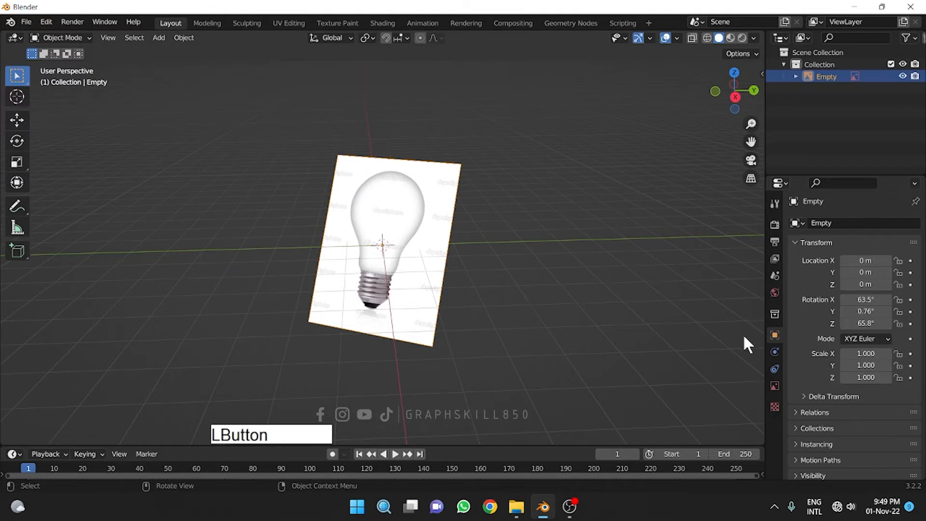
{"action": "left_click", "coordinate": [863, 299]}
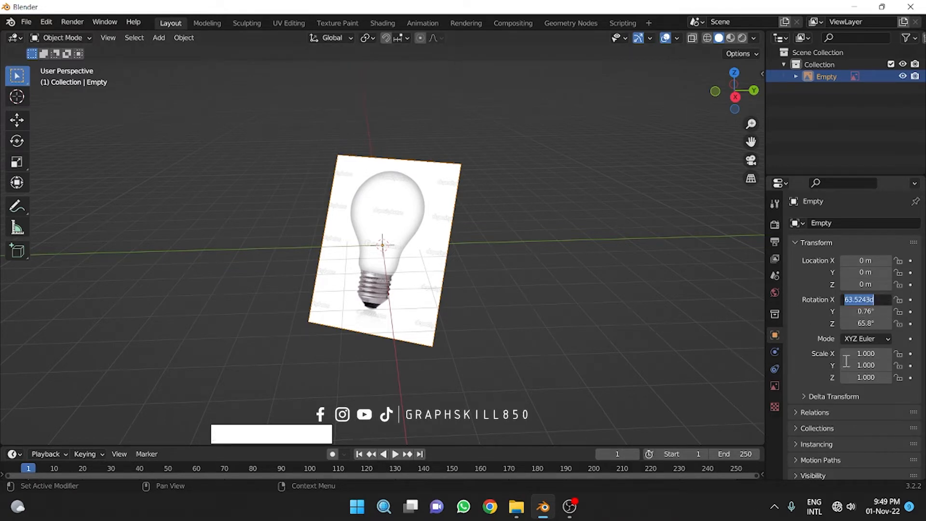
{"action": "type", "text": "0"}
{"action": "key", "text": "Tab"}
{"action": "type", "text": "0"}
{"action": "left_click", "coordinate": [863, 323]}
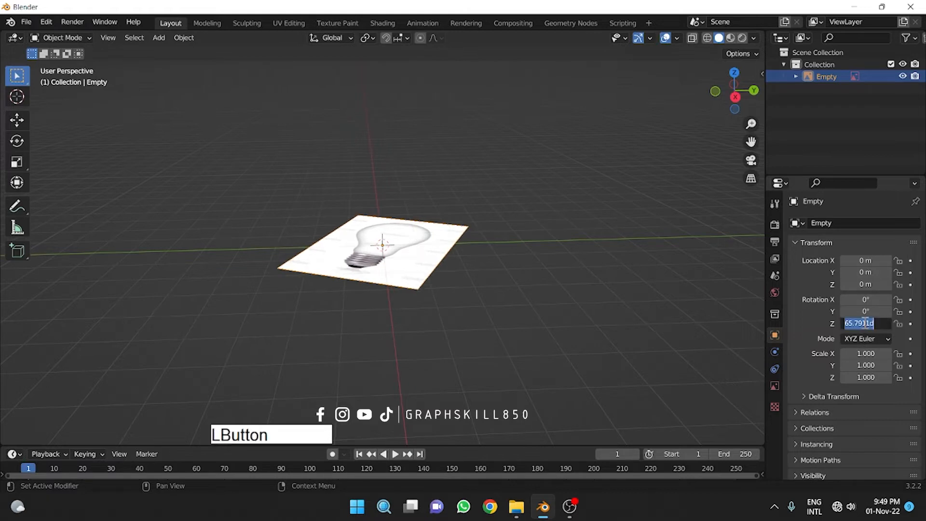
{"action": "type", "text": "0"}
{"action": "key", "text": "Return"}
In the top orthographic view, add a single-vertex mesh at the origin over the bulb image.
{"action": "left_click", "coordinate": [736, 96]}
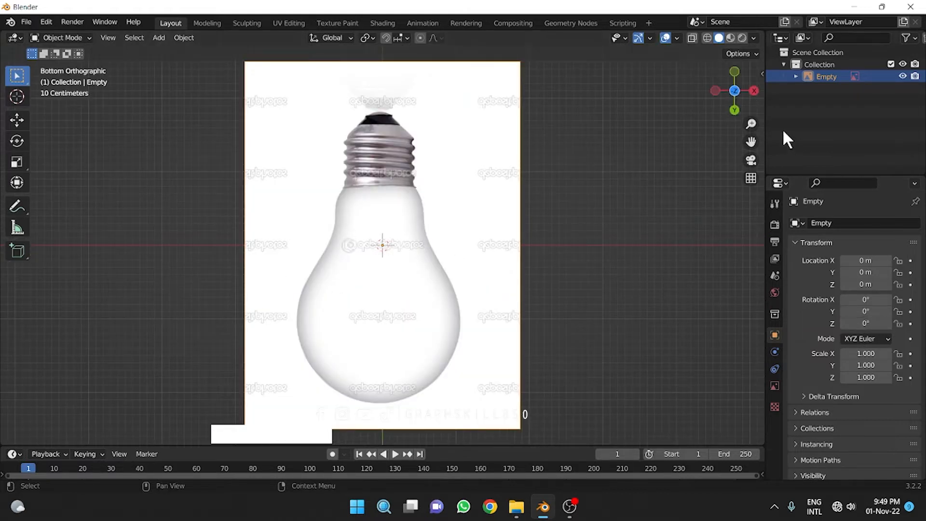
{"action": "left_click", "coordinate": [733, 110]}
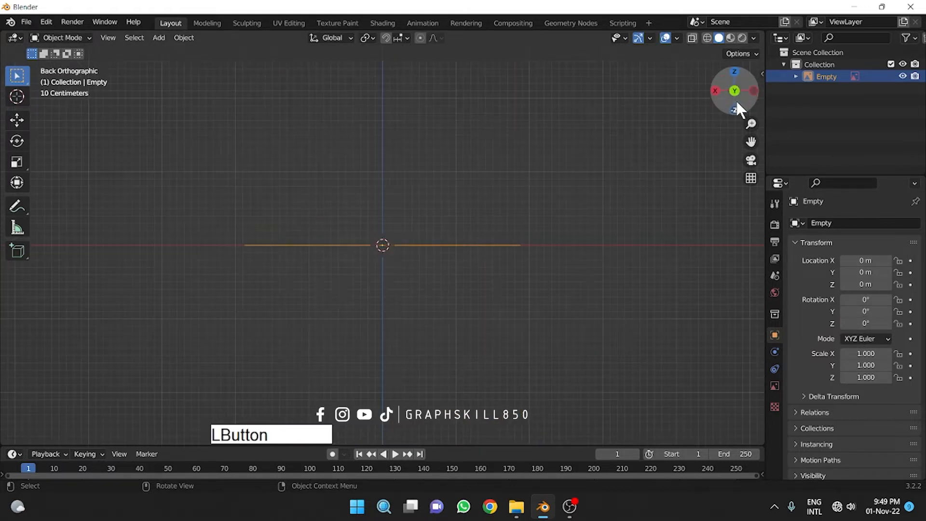
{"action": "left_click", "coordinate": [736, 72]}
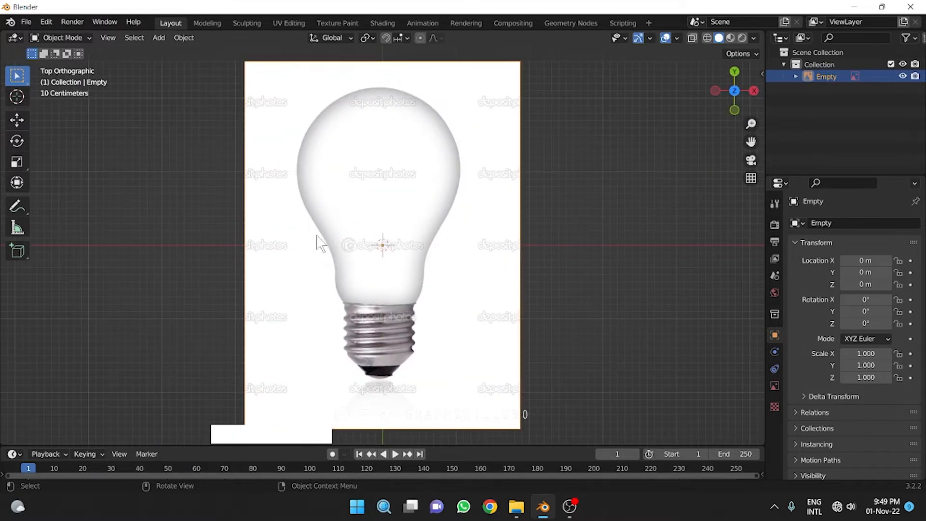
{"action": "scroll", "coordinate": [344, 417], "scroll_direction": "up", "scroll_amount": 3}
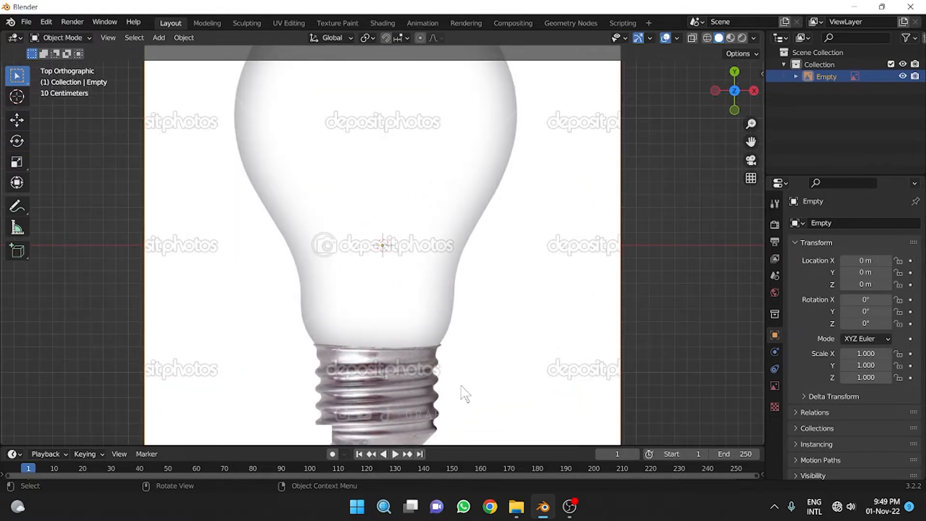
{"action": "scroll", "coordinate": [414, 263], "scroll_direction": "down", "scroll_amount": 4}
{"action": "key", "text": "shift+a"}
{"action": "mouse_move", "coordinate": [388, 115]}
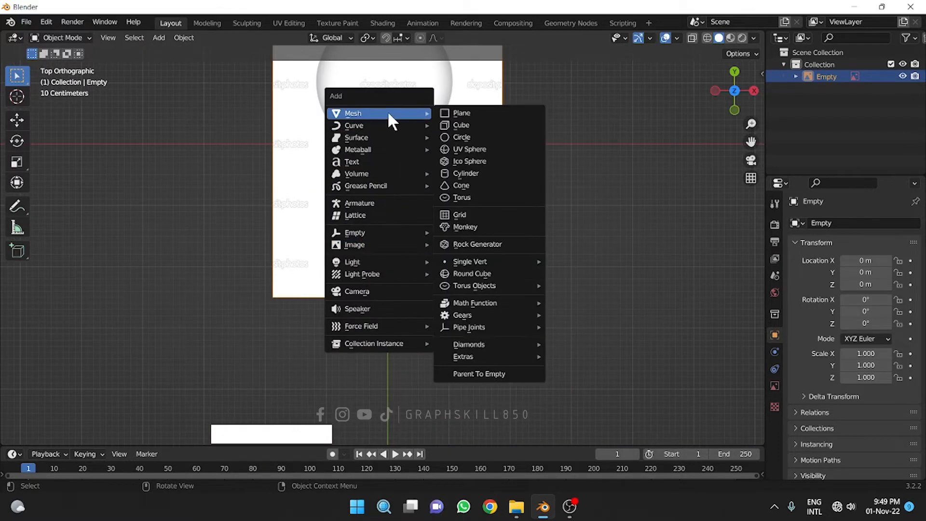
{"action": "mouse_move", "coordinate": [456, 261]}
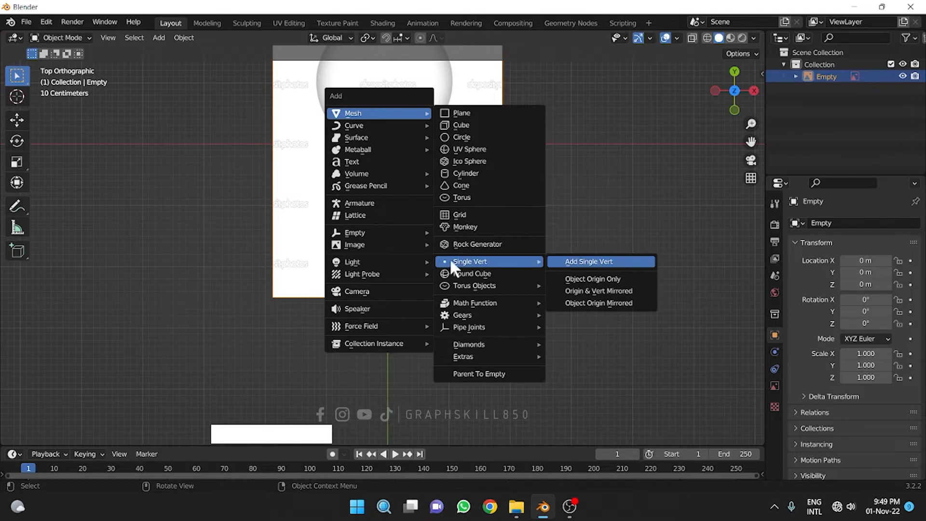
{"action": "left_click", "coordinate": [611, 261]}
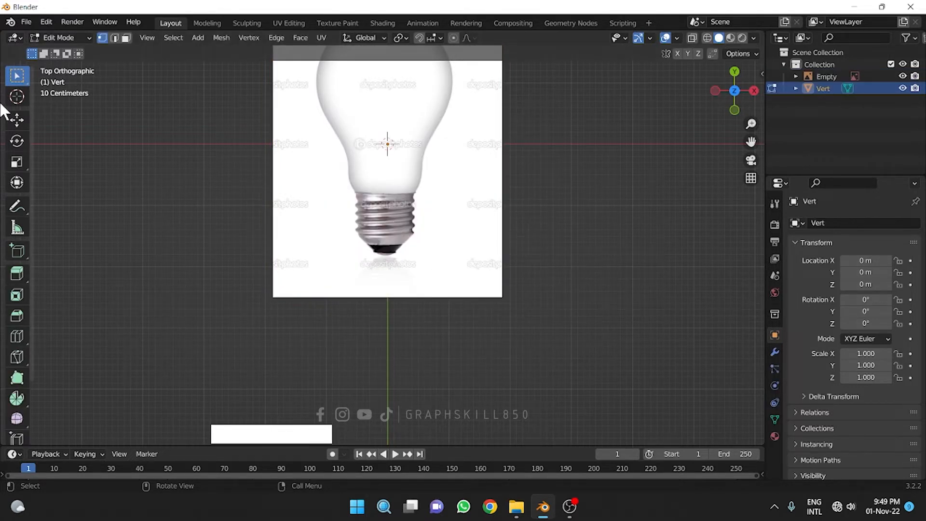
Move the vertex along Y to the lowest point of the bulb's base, and align it along X with the tip's centre.
{"action": "left_click", "coordinate": [16, 120]}
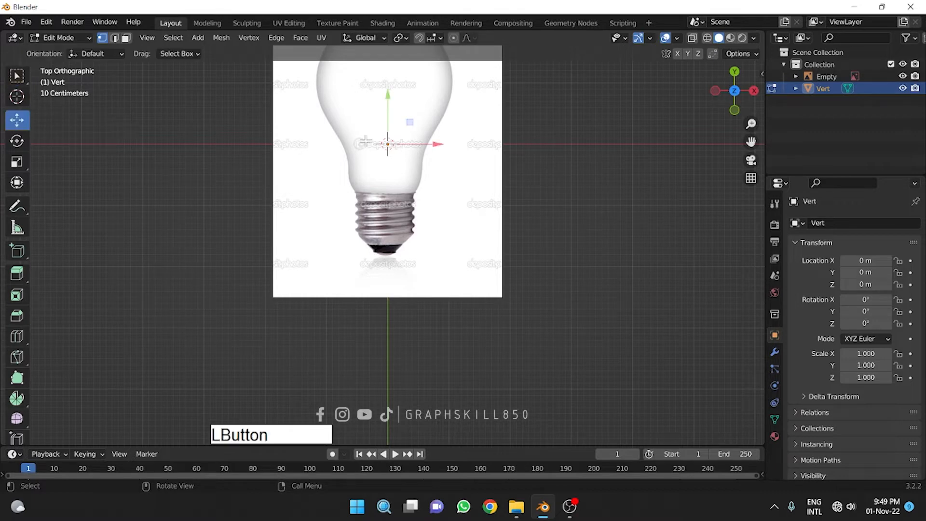
{"action": "left_click_drag", "start_coordinate": [385, 109], "coordinate": [391, 224]}
{"action": "scroll", "coordinate": [391, 225], "scroll_direction": "up", "scroll_amount": 7}
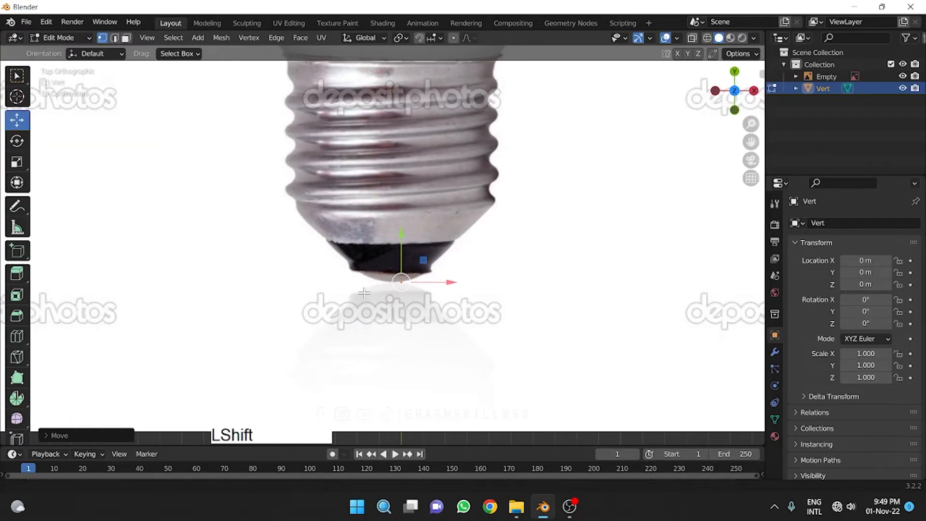
{"action": "middle_click_drag", "start_coordinate": [367, 294], "coordinate": [433, 371], "text": "shift"}
{"action": "scroll", "coordinate": [430, 368], "scroll_direction": "down", "scroll_amount": 6}
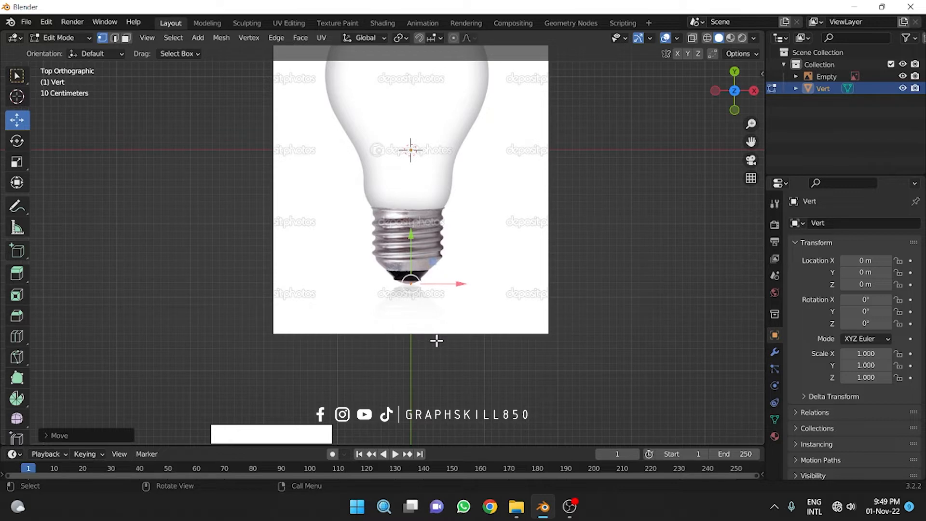
{"action": "scroll", "coordinate": [417, 294], "scroll_direction": "up", "scroll_amount": 3}
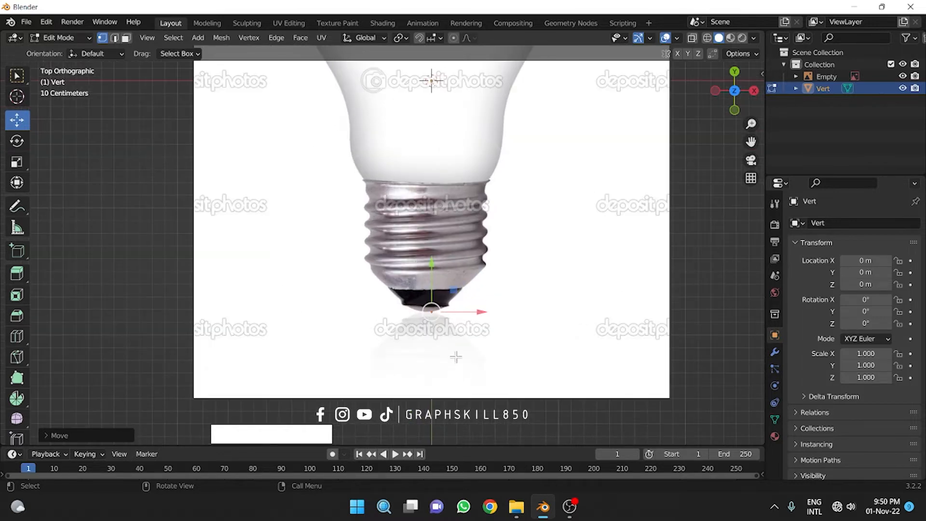
{"action": "scroll", "coordinate": [456, 357], "scroll_direction": "up", "scroll_amount": 2}
{"action": "middle_click_drag", "start_coordinate": [456, 357], "coordinate": [510, 320], "text": "shift"}
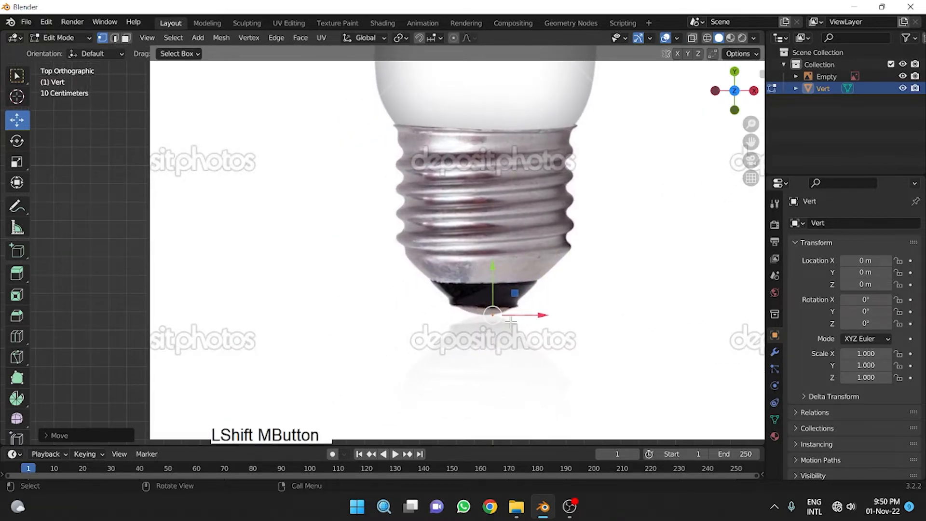
{"action": "scroll", "coordinate": [511, 322], "scroll_direction": "up", "scroll_amount": 3}
{"action": "middle_click_drag", "start_coordinate": [451, 328], "coordinate": [275, 273], "text": "shift"}
{"action": "scroll", "coordinate": [423, 364], "scroll_direction": "up", "scroll_amount": 3}
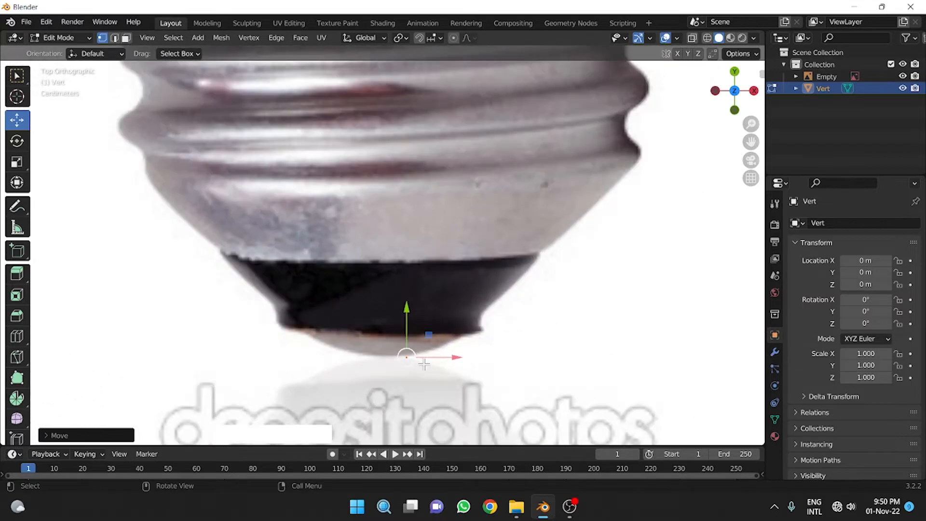
{"action": "left_click_drag", "start_coordinate": [442, 357], "coordinate": [422, 359]}
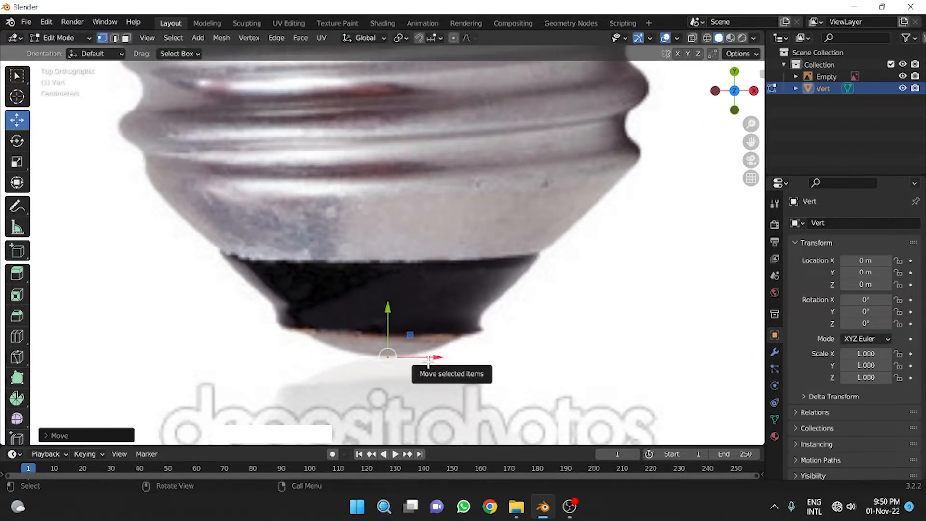
Extrude the vertex in short segments along the rounded contact tip up to the lower right corner of the black insulator.
{"action": "key", "text": "e"}
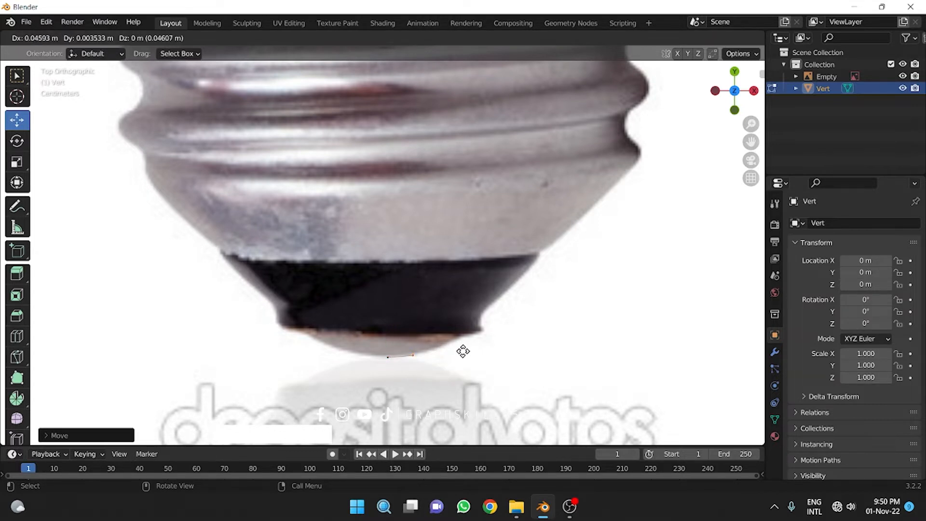
{"action": "left_click", "coordinate": [464, 350]}
{"action": "key", "text": "e"}
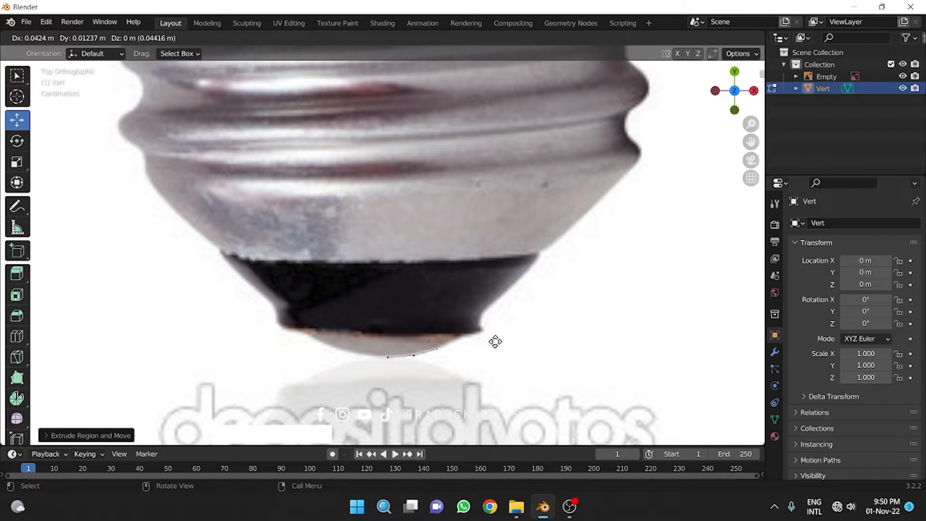
{"action": "left_click", "coordinate": [496, 340]}
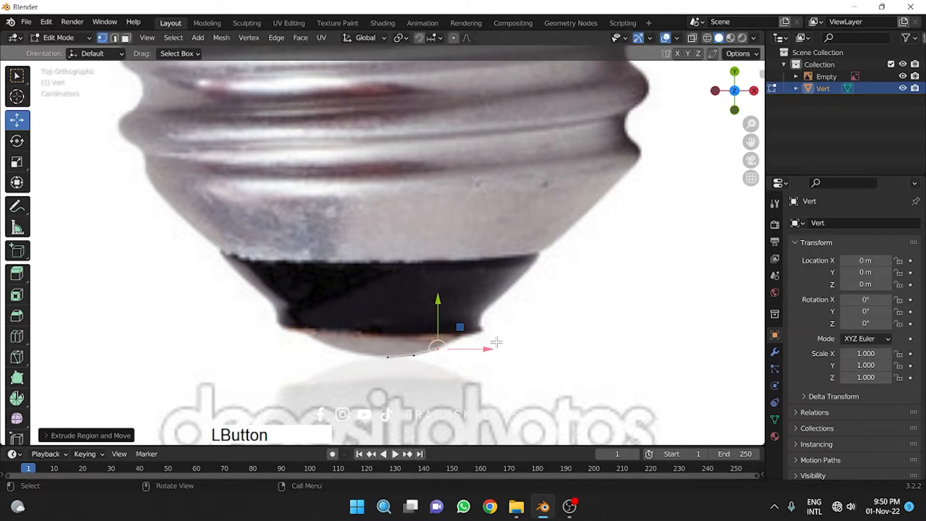
{"action": "key", "text": "e"}
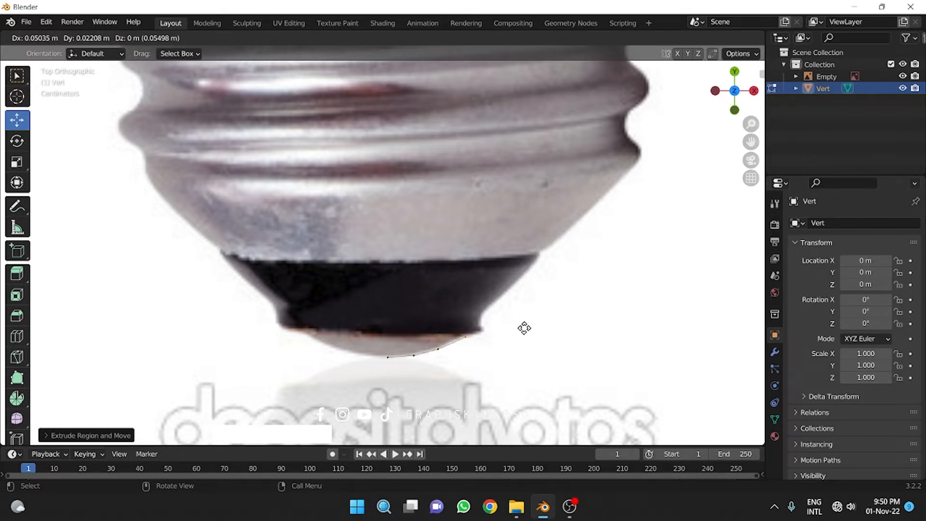
{"action": "left_click", "coordinate": [534, 325]}
{"action": "key", "text": "e"}
{"action": "left_click", "coordinate": [548, 321]}
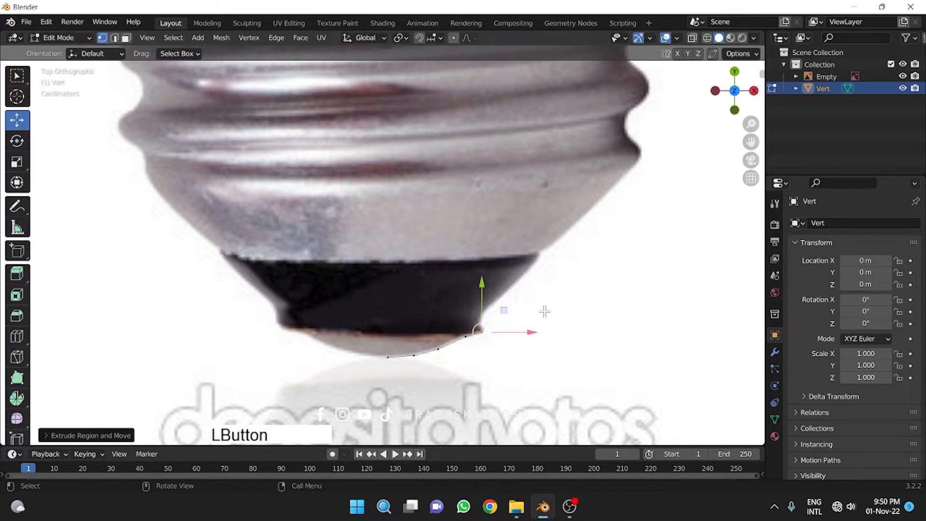
Extrude the profile up the right edge of the black insulator to where the metal base begins.
{"action": "key", "text": "e"}
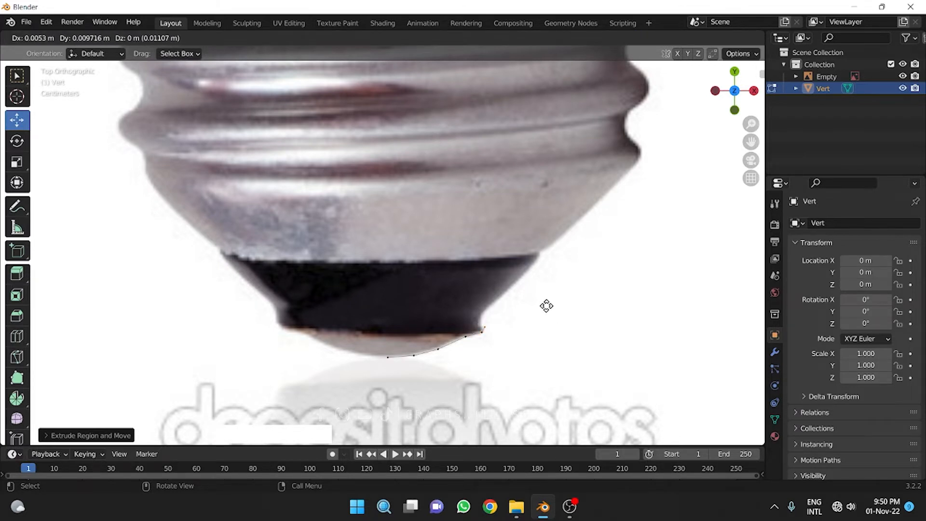
{"action": "left_click", "coordinate": [545, 305]}
{"action": "key", "text": "e"}
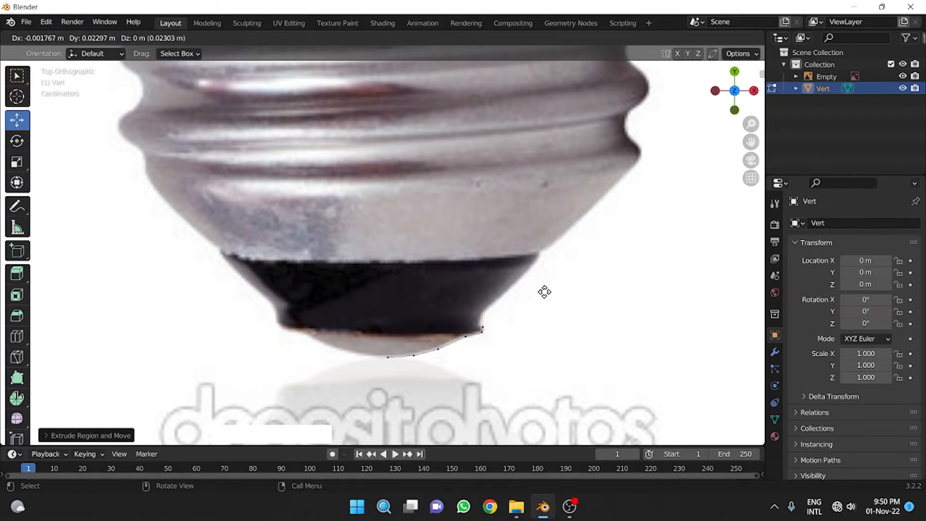
{"action": "left_click", "coordinate": [545, 289]}
{"action": "key", "text": "e"}
{"action": "left_click", "coordinate": [586, 252]}
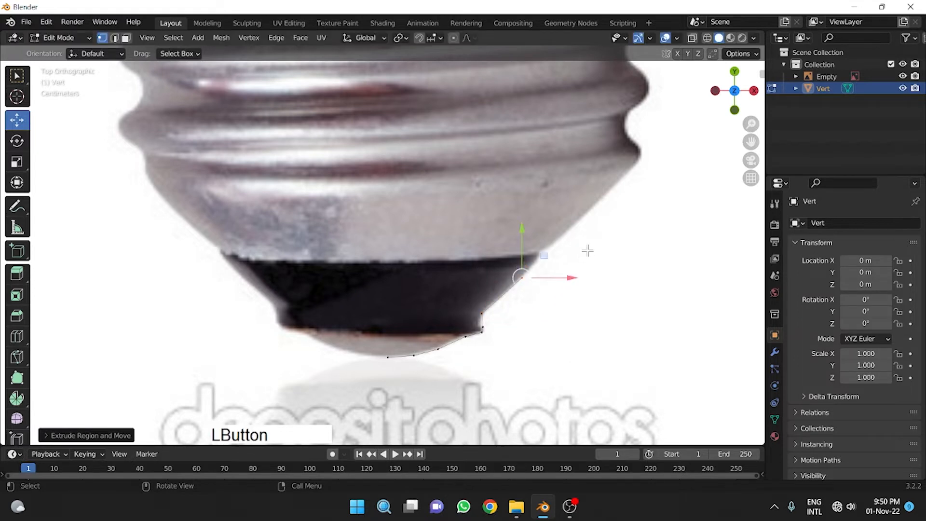
{"action": "key", "text": "e"}
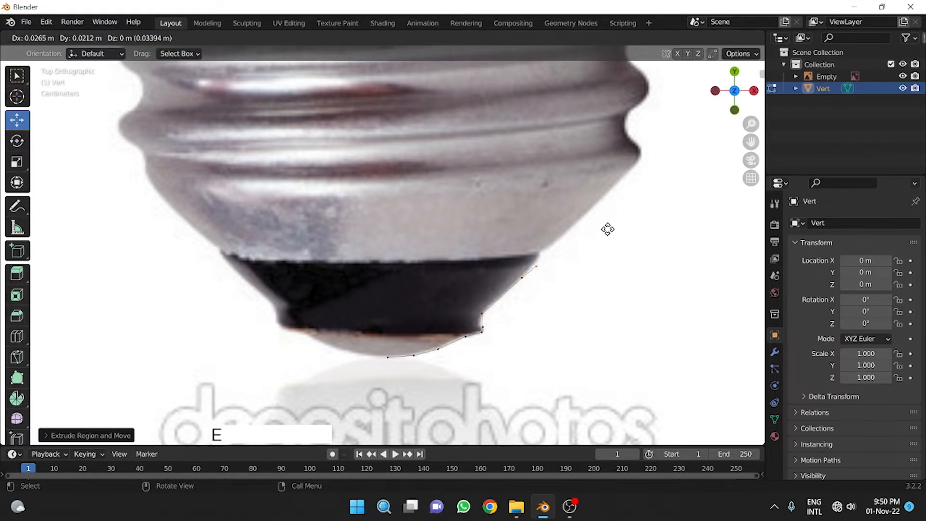
{"action": "left_click", "coordinate": [608, 223]}
Extrude one straight segment along the right edge of the metal cone up to the lowest screw thread.
{"action": "key", "text": "w"}
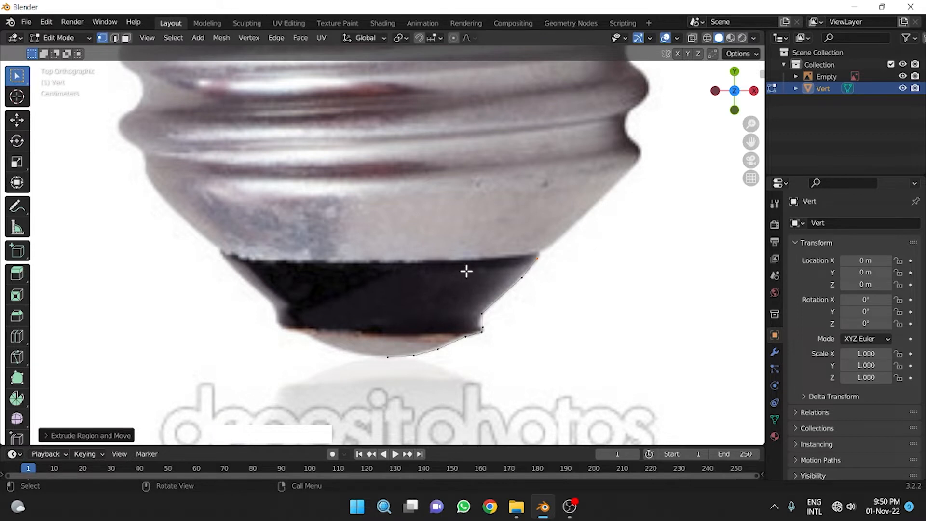
{"action": "key", "text": "e"}
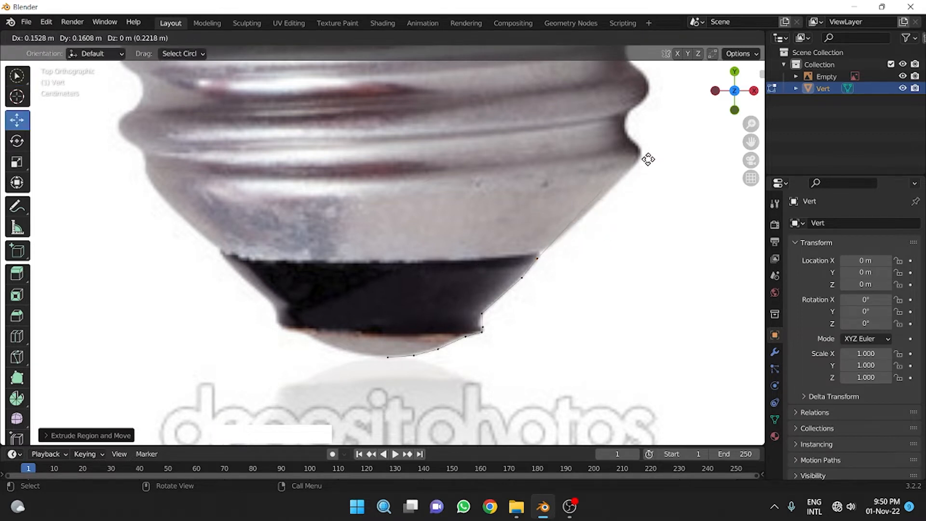
{"action": "left_click", "coordinate": [660, 152]}
Extrude vertices around the right-hand outline of the lower screw threads, following each crest and groove.
{"action": "middle_click_drag", "start_coordinate": [660, 151], "coordinate": [417, 351], "text": "shift"}
{"action": "scroll", "coordinate": [418, 351], "scroll_direction": "up", "scroll_amount": 5}
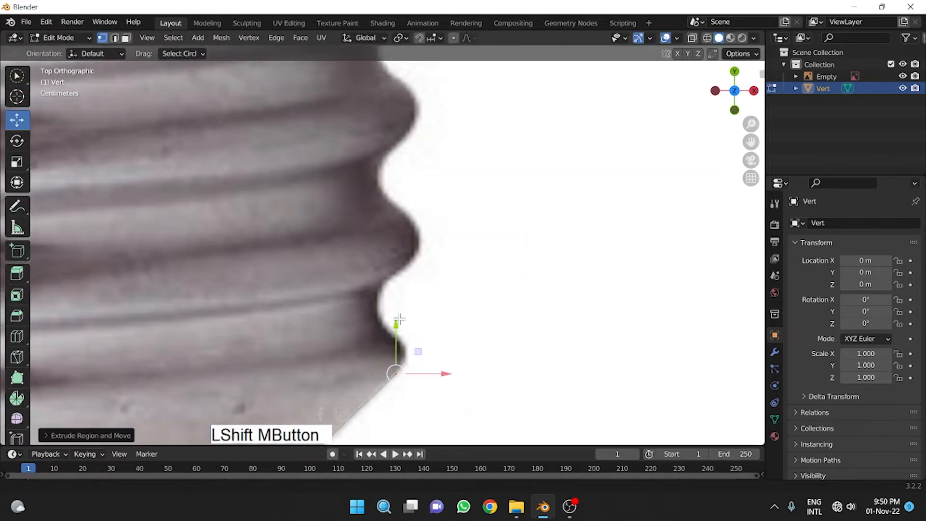
{"action": "key", "text": "e"}
{"action": "left_click", "coordinate": [511, 236]}
{"action": "key", "text": "e"}
{"action": "left_click", "coordinate": [491, 208]}
{"action": "key", "text": "e"}
{"action": "left_click", "coordinate": [520, 87]}
{"action": "middle_click_drag", "start_coordinate": [520, 82], "coordinate": [550, 299], "text": "shift"}
{"action": "key", "text": "e"}
{"action": "left_click", "coordinate": [486, 81]}
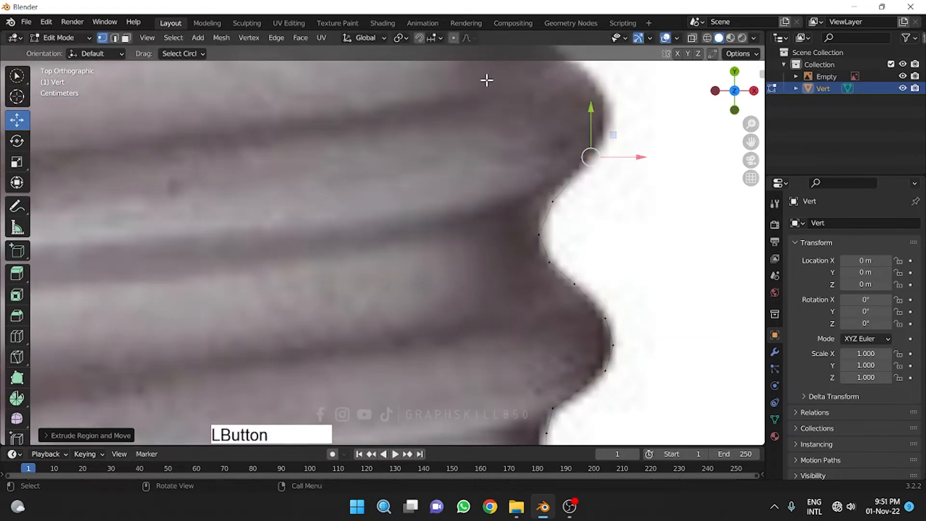
Continue extruding the profile around the upper screw threads towards the collar below the glass.
{"action": "key", "text": "e"}
{"action": "left_click", "coordinate": [492, 67]}
{"action": "middle_click_drag", "start_coordinate": [492, 68], "coordinate": [550, 360], "text": "shift"}
{"action": "left_click", "coordinate": [622, 191]}
{"action": "middle_click_drag", "start_coordinate": [622, 192], "coordinate": [512, 299], "text": "shift"}
{"action": "key", "text": "e"}
{"action": "left_click", "coordinate": [630, 198]}
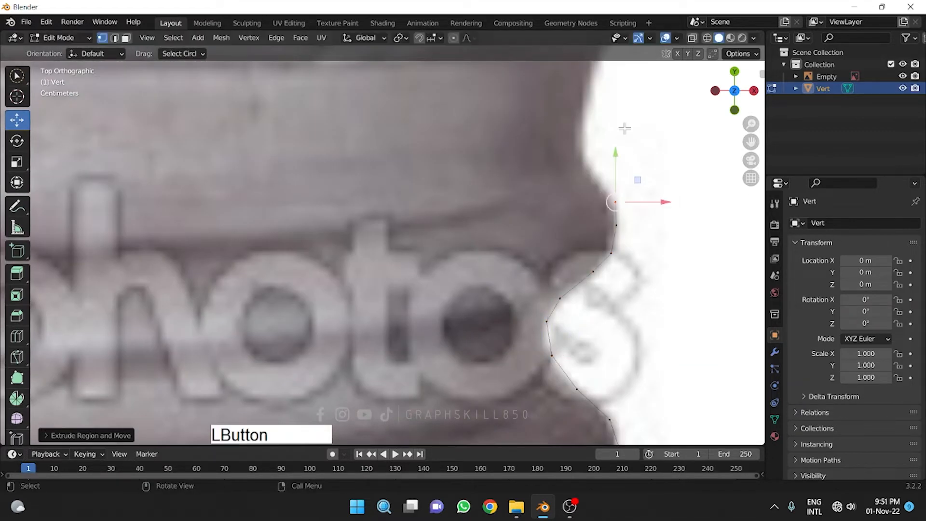
{"action": "middle_click_drag", "start_coordinate": [630, 199], "coordinate": [523, 310], "text": "shift"}
{"action": "key", "text": "e"}
{"action": "left_click", "coordinate": [643, 131]}
Extrude the profile from the metal collar up the right side of the glass neck and into the bulb's widening.
{"action": "scroll", "coordinate": [643, 131], "scroll_direction": "down", "scroll_amount": 5}
{"action": "key", "text": "e"}
{"action": "left_click", "coordinate": [531, 296]}
{"action": "key", "text": "e"}
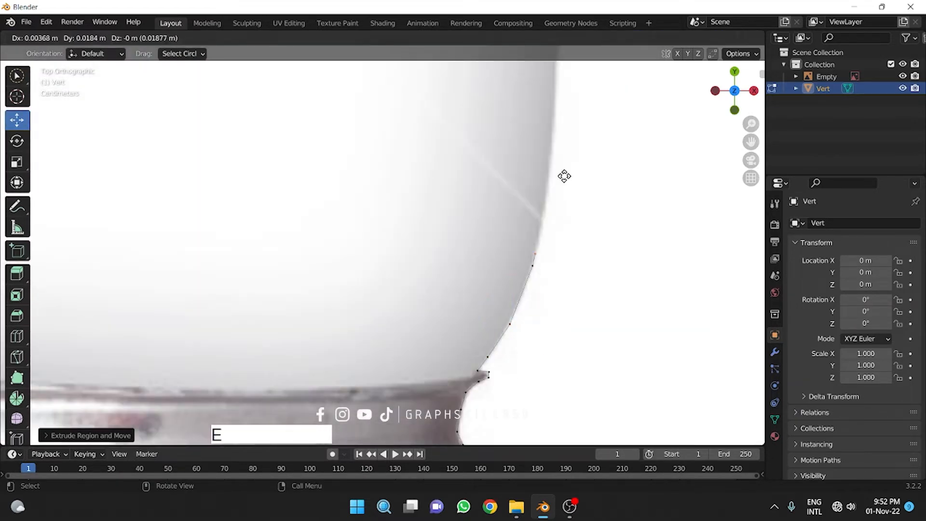
{"action": "left_click", "coordinate": [570, 105]}
{"action": "middle_click_drag", "start_coordinate": [571, 72], "coordinate": [540, 345], "text": "shift"}
{"action": "key", "text": "e"}
{"action": "left_click", "coordinate": [603, 154]}
{"action": "middle_click_drag", "start_coordinate": [605, 91], "coordinate": [401, 329], "text": "shift"}
{"action": "left_click", "coordinate": [471, 244]}
Extrude the profile around the bulb's widest part and along the upper right curve of the glass.
{"action": "mouse_move", "coordinate": [504, 114]}
{"action": "middle_mouse_down", "text": "shift"}
{"action": "mouse_move", "coordinate": [452, 242]}
{"action": "mouse_move", "coordinate": [546, 344]}
{"action": "middle_mouse_up", "text": "shift"}
{"action": "key", "text": "e"}
{"action": "middle_click_drag", "start_coordinate": [545, 48], "coordinate": [515, 256], "text": "shift"}
{"action": "key", "text": "e"}
{"action": "left_click", "coordinate": [511, 183]}
{"action": "middle_click_drag", "start_coordinate": [468, 191], "coordinate": [550, 401], "text": "shift"}
{"action": "key", "text": "e"}
{"action": "left_click", "coordinate": [459, 225]}
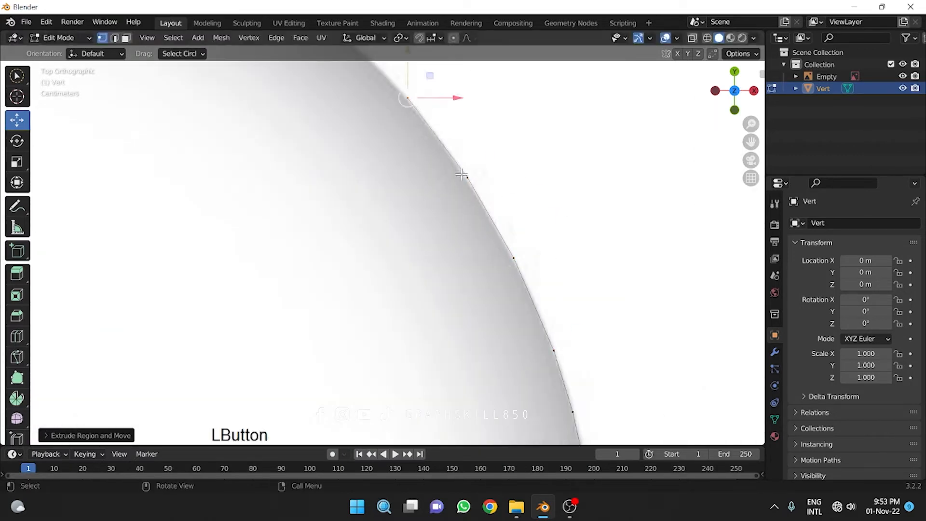
{"action": "middle_click_drag", "start_coordinate": [403, 146], "coordinate": [670, 399], "text": "shift"}
{"action": "key", "text": "e"}
{"action": "left_click", "coordinate": [404, 190]}
Extrude the last profile vertices across the bulb's crown to just past the centre line, and return to Object Mode.
{"action": "scroll", "coordinate": [533, 155], "scroll_direction": "down", "scroll_amount": 8}
{"action": "scroll", "coordinate": [465, 248], "scroll_direction": "up", "scroll_amount": 6}
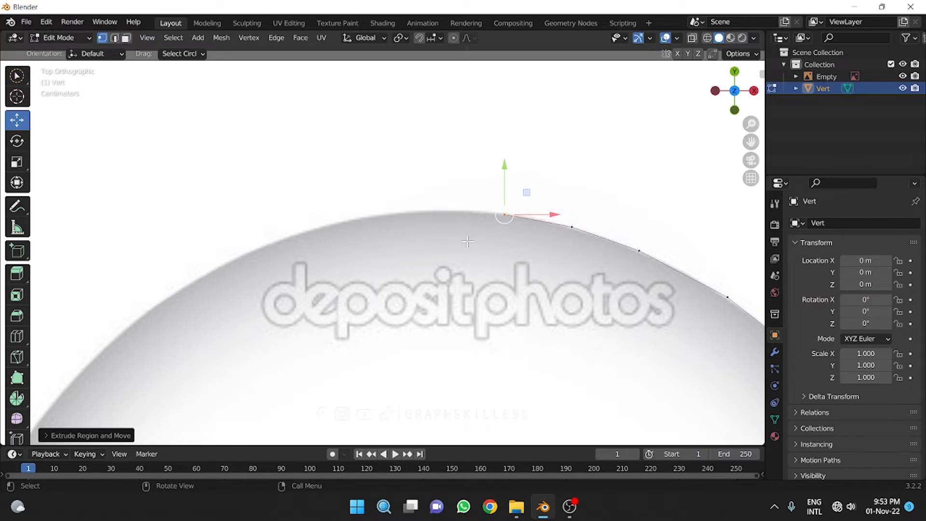
{"action": "key", "text": "e"}
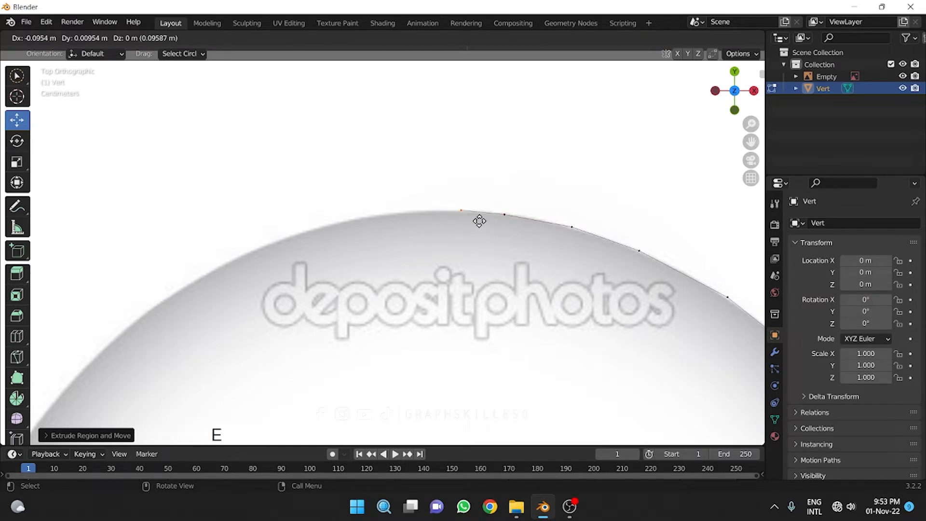
{"action": "left_click", "coordinate": [478, 219]}
{"action": "key", "text": "e"}
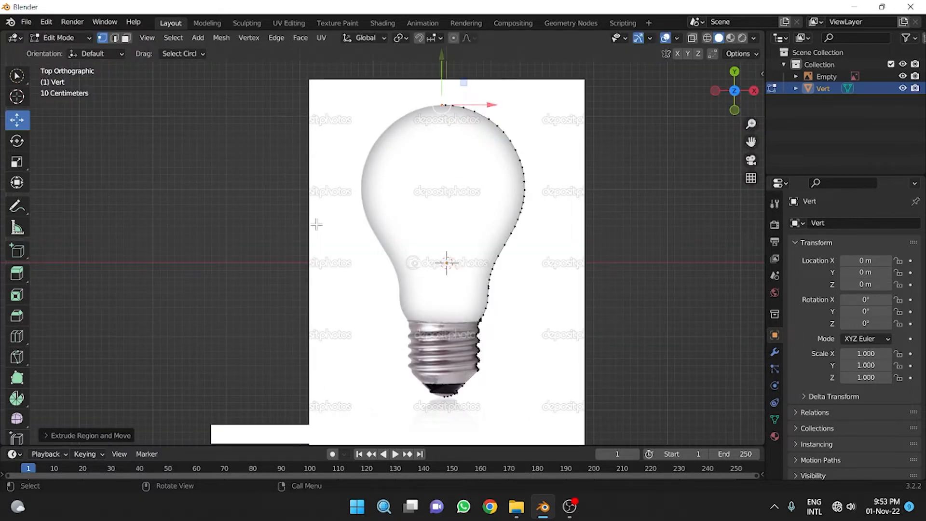
{"action": "key", "text": "Tab"}
Hide the reference image in the viewport, keeping the traced profile shown.
{"action": "scroll", "coordinate": [448, 203], "scroll_direction": "down", "scroll_amount": 1}
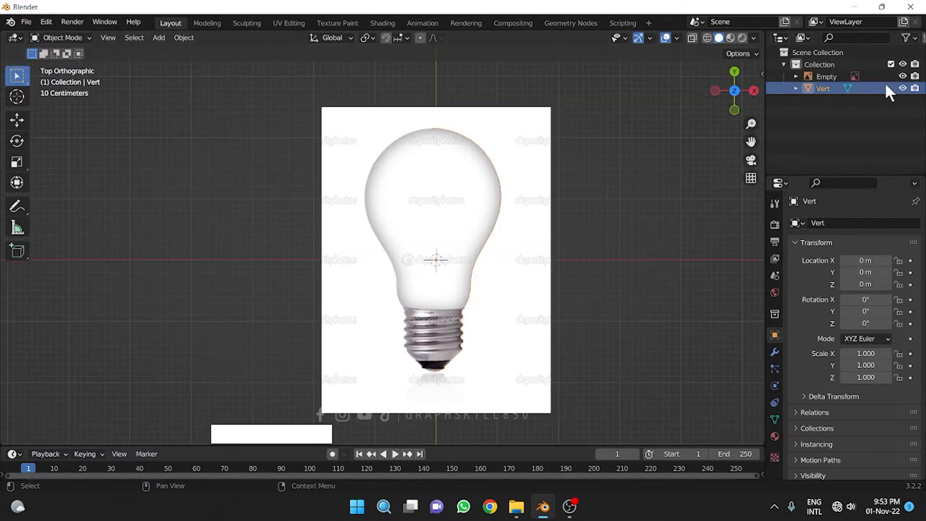
{"action": "left_click", "coordinate": [902, 88]}
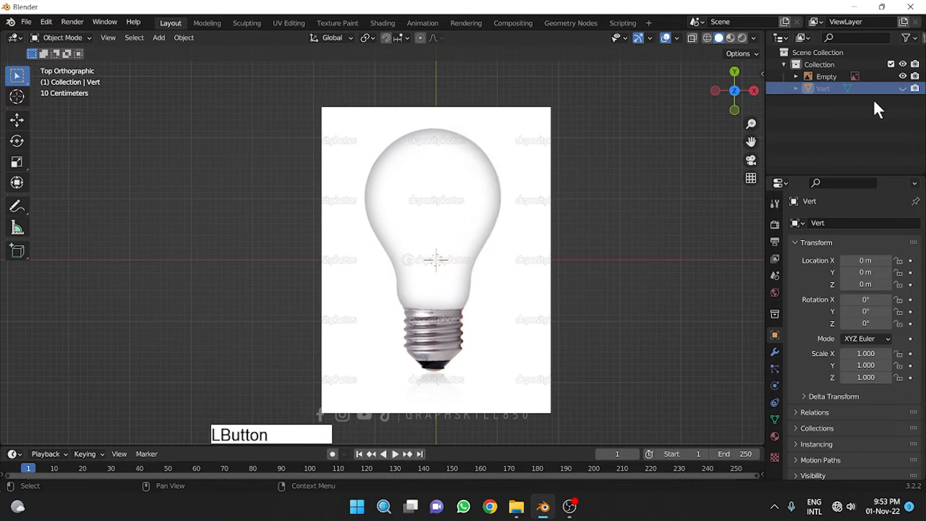
{"action": "left_click", "coordinate": [900, 87]}
{"action": "left_click", "coordinate": [902, 76]}
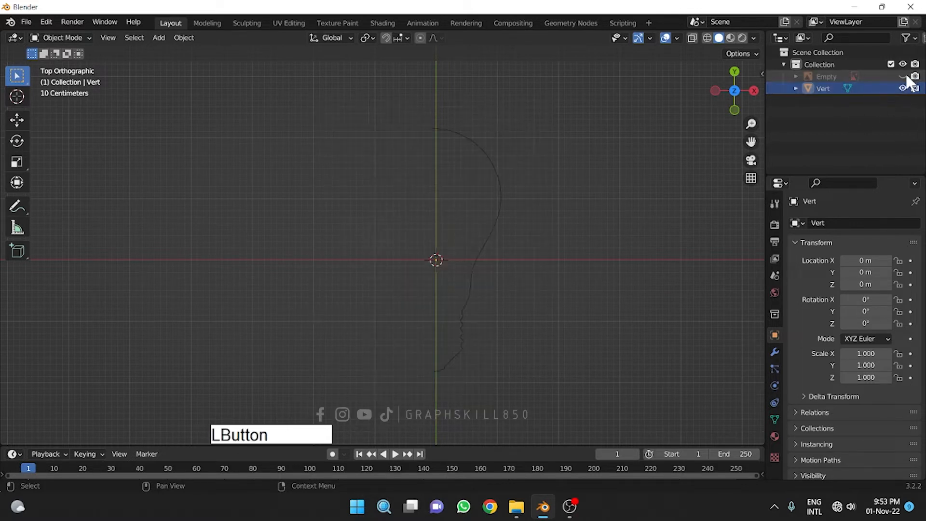
Select the traced profile and add a Screw modifier to it.
{"action": "middle_click_drag", "start_coordinate": [451, 301], "coordinate": [483, 226]}
{"action": "left_click", "coordinate": [509, 171]}
{"action": "scroll", "coordinate": [445, 293], "scroll_direction": "down", "scroll_amount": 3}
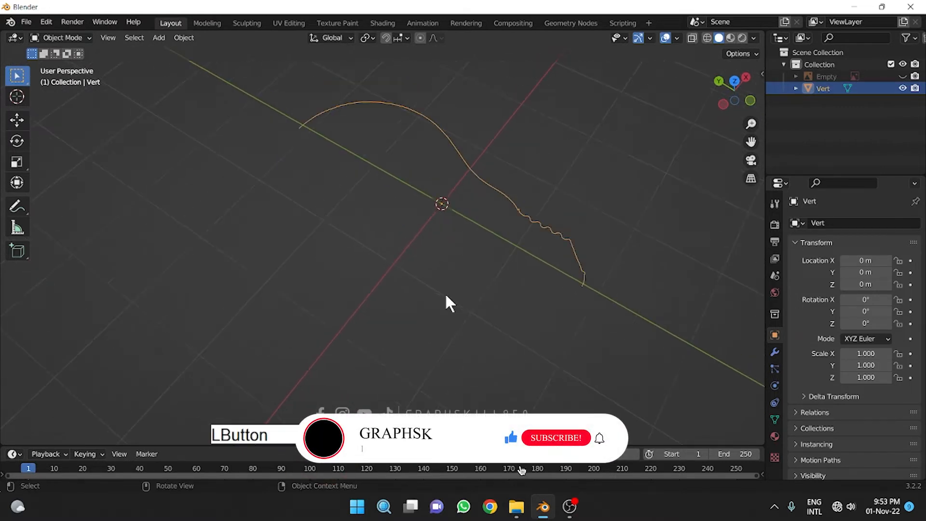
{"action": "left_click", "coordinate": [774, 353]}
{"action": "left_click", "coordinate": [827, 225]}
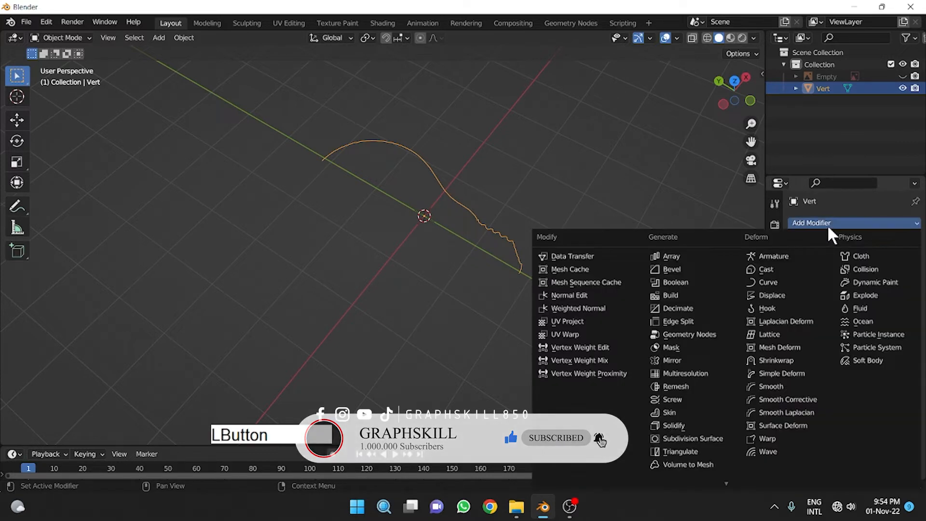
{"action": "left_click", "coordinate": [678, 398]}
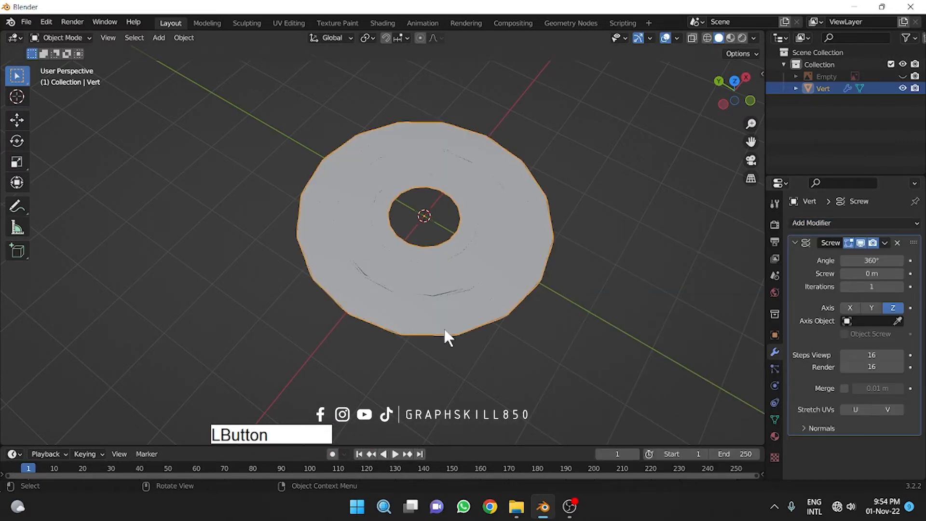
Set the Screw modifier's axis to Y so the profile revolves into a bulb.
{"action": "middle_click_drag", "start_coordinate": [444, 335], "coordinate": [437, 257]}
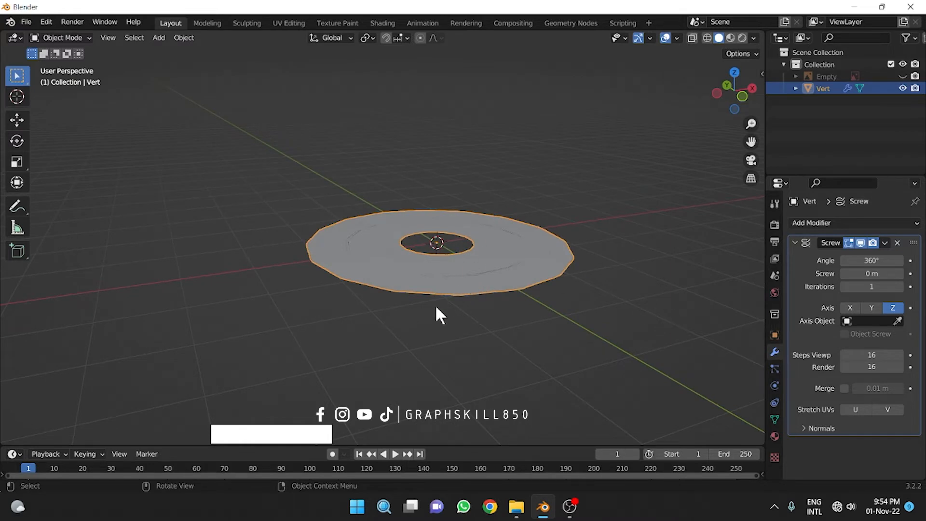
{"action": "middle_click_drag", "start_coordinate": [428, 311], "coordinate": [511, 313]}
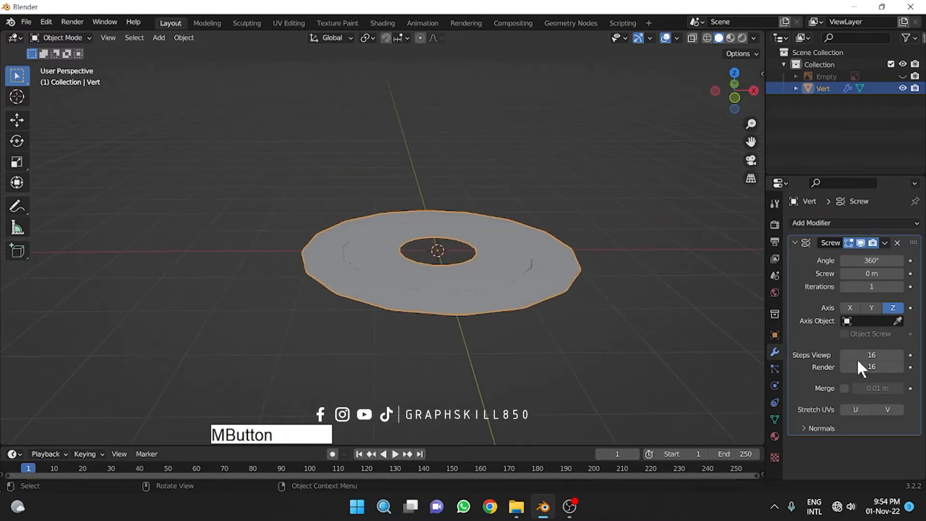
{"action": "left_click", "coordinate": [850, 308]}
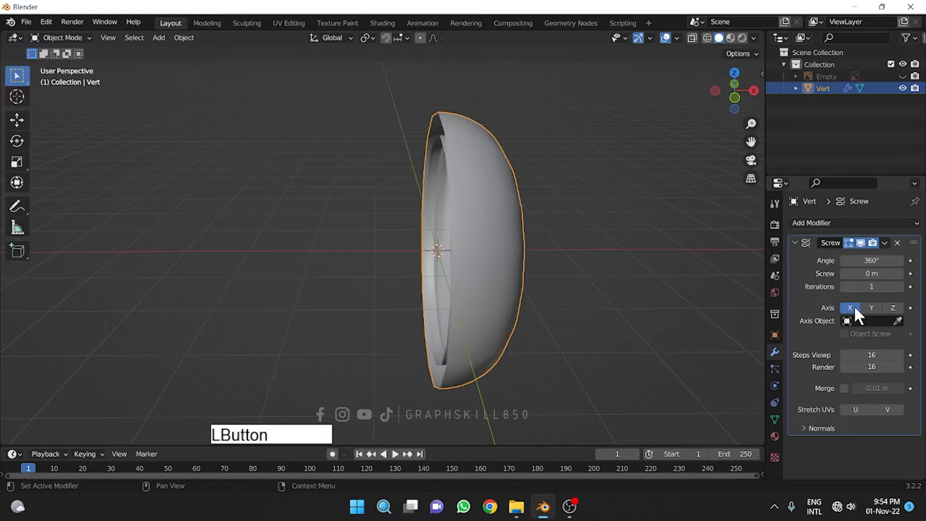
{"action": "left_click", "coordinate": [870, 308]}
{"action": "middle_click_drag", "start_coordinate": [363, 268], "coordinate": [450, 348]}
{"action": "middle_click_drag", "start_coordinate": [614, 285], "coordinate": [413, 372]}
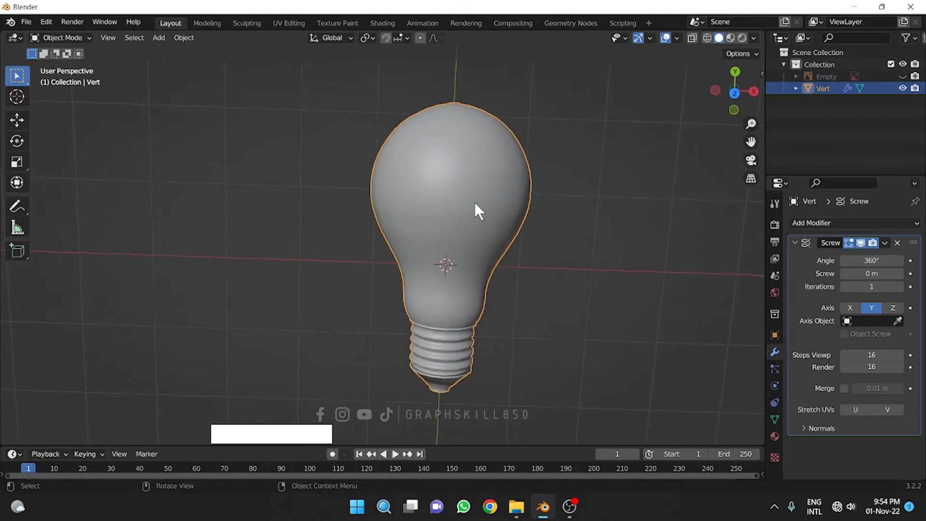
In Edit Mode, delete the profile's end vertex that overshoots the centre line at the bulb's crown.
{"action": "middle_click_drag", "start_coordinate": [474, 211], "coordinate": [459, 263]}
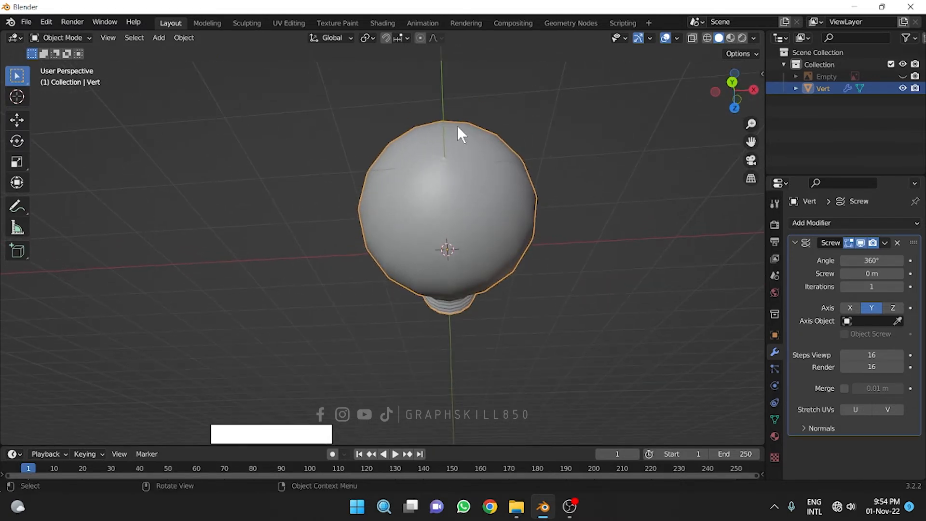
{"action": "scroll", "coordinate": [457, 125], "scroll_direction": "up", "scroll_amount": 5}
{"action": "middle_click_drag", "start_coordinate": [482, 109], "coordinate": [455, 300], "text": "shift"}
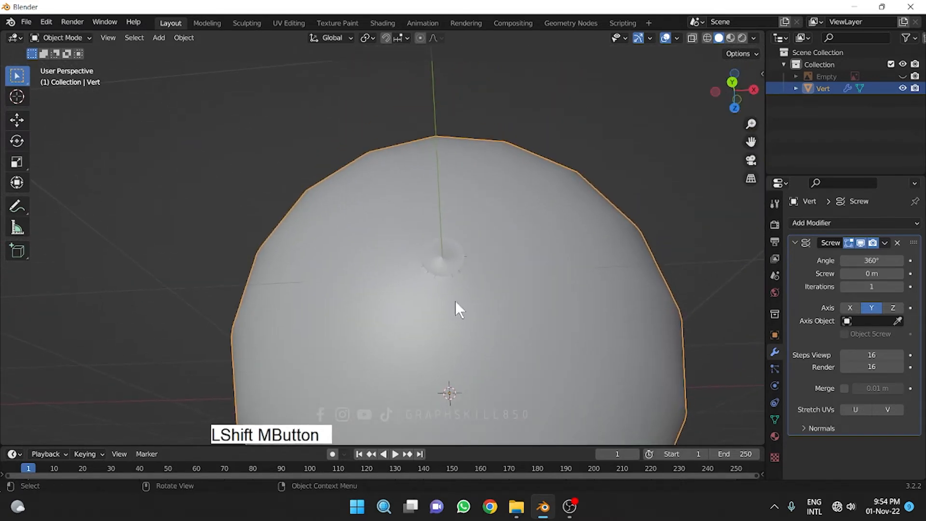
{"action": "scroll", "coordinate": [455, 299], "scroll_direction": "up", "scroll_amount": 1}
{"action": "key", "text": "Tab"}
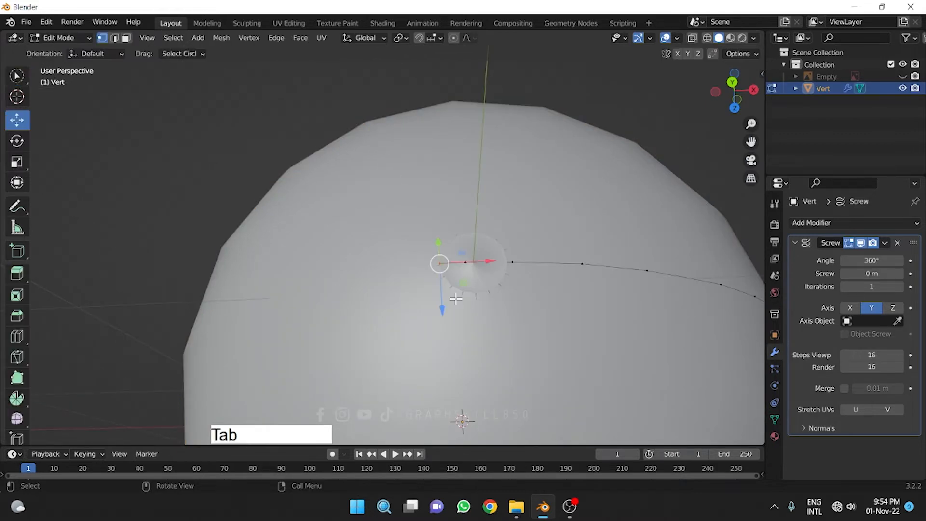
{"action": "mouse_move", "coordinate": [478, 262]}
{"action": "left_mouse_down"}
{"action": "mouse_move", "coordinate": [499, 262]}
{"action": "mouse_move", "coordinate": [471, 265]}
{"action": "left_mouse_up"}
{"action": "key", "text": "Delete"}
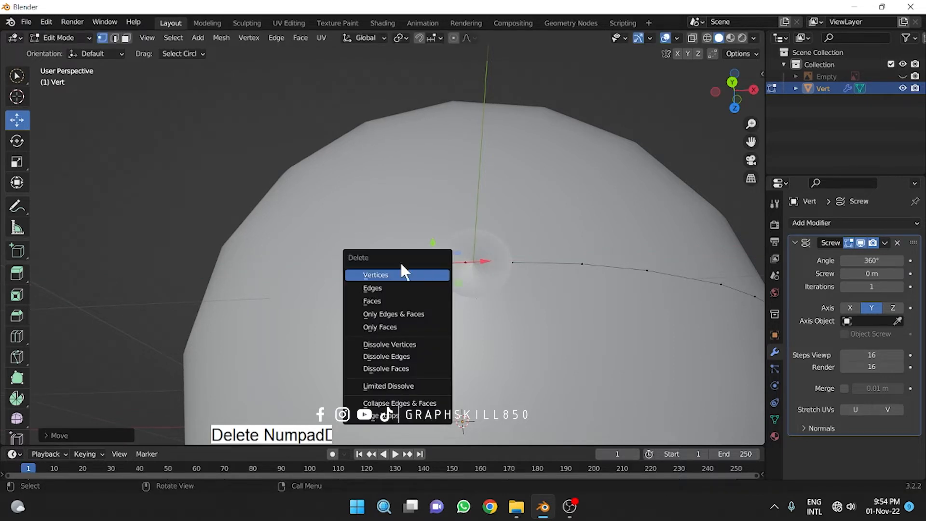
{"action": "left_click", "coordinate": [386, 273]}
{"action": "scroll", "coordinate": [463, 272], "scroll_direction": "up", "scroll_amount": 2}
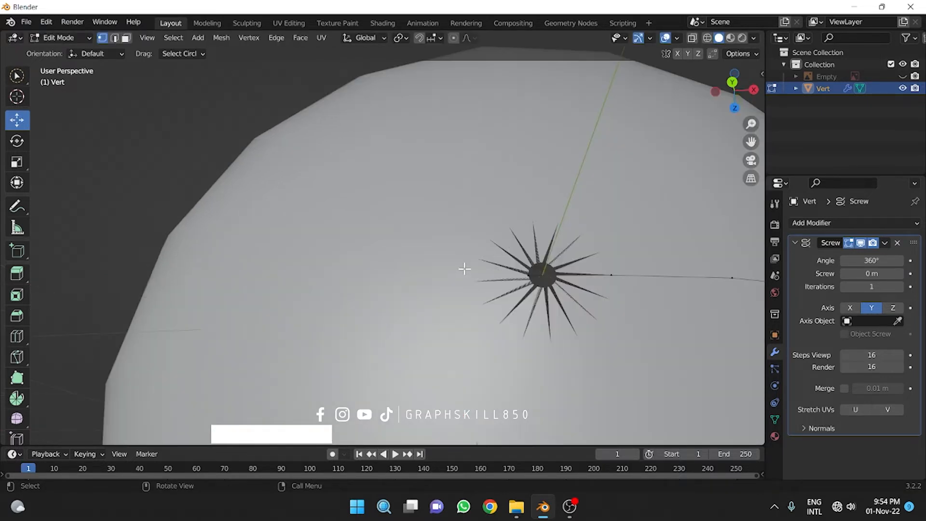
{"action": "mouse_move", "coordinate": [465, 268]}
{"action": "middle_mouse_down", "text": "ctrl"}
{"action": "mouse_move", "coordinate": [384, 240]}
{"action": "mouse_move", "coordinate": [482, 270]}
{"action": "middle_mouse_up", "text": "ctrl"}
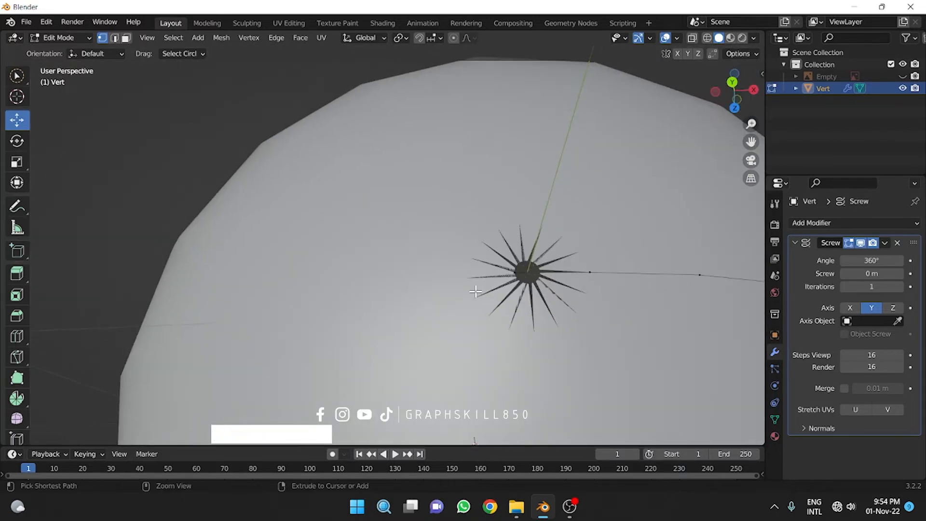
Move the profile's end vertex at the bulb's crown about 0.017 m along X onto the centre axis.
{"action": "key", "text": "c"}
{"action": "left_click", "coordinate": [532, 288]}
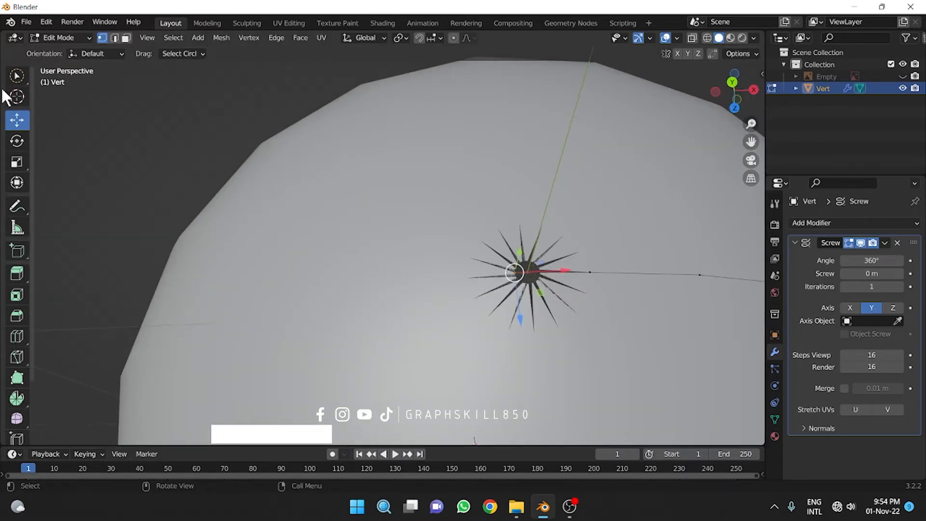
{"action": "left_click", "coordinate": [17, 119]}
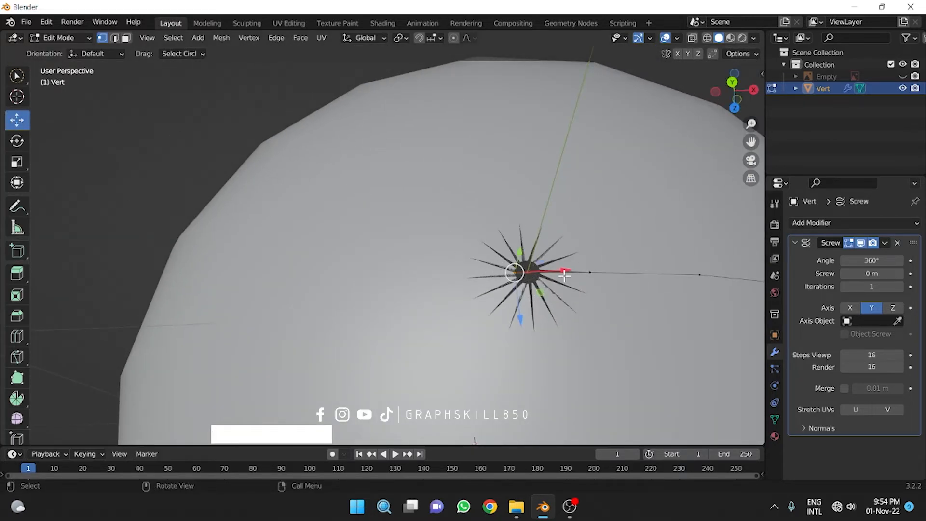
{"action": "mouse_move", "coordinate": [562, 270]}
{"action": "left_mouse_down"}
{"action": "mouse_move", "coordinate": [595, 266]}
{"action": "mouse_move", "coordinate": [580, 270]}
{"action": "left_mouse_up"}
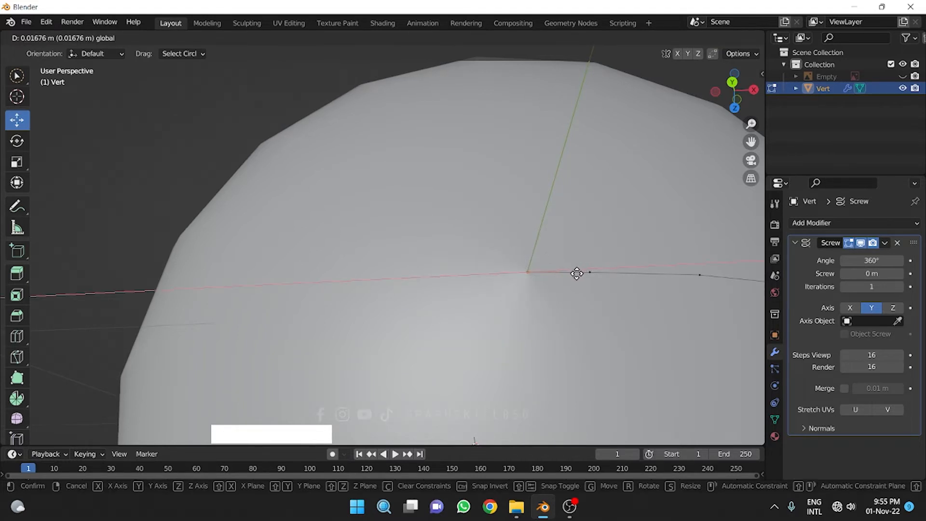
{"action": "left_click_drag", "start_coordinate": [578, 274], "coordinate": [577, 272]}
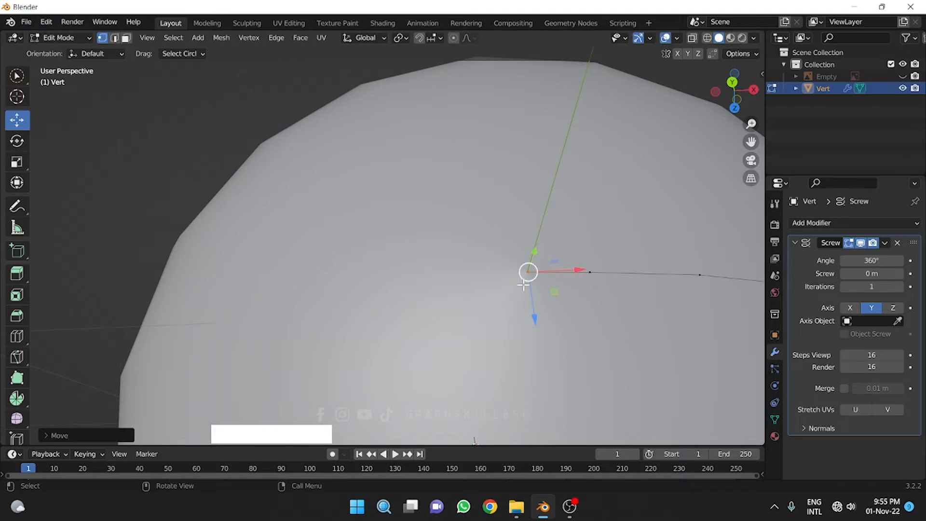
Set the Screw modifier's viewport steps to 163.
{"action": "scroll", "coordinate": [523, 285], "scroll_direction": "up", "scroll_amount": 3}
{"action": "scroll", "coordinate": [339, 215], "scroll_direction": "down", "scroll_amount": 4}
{"action": "middle_click_drag", "start_coordinate": [403, 238], "coordinate": [511, 352], "text": "shift"}
{"action": "scroll", "coordinate": [410, 139], "scroll_direction": "down", "scroll_amount": 6}
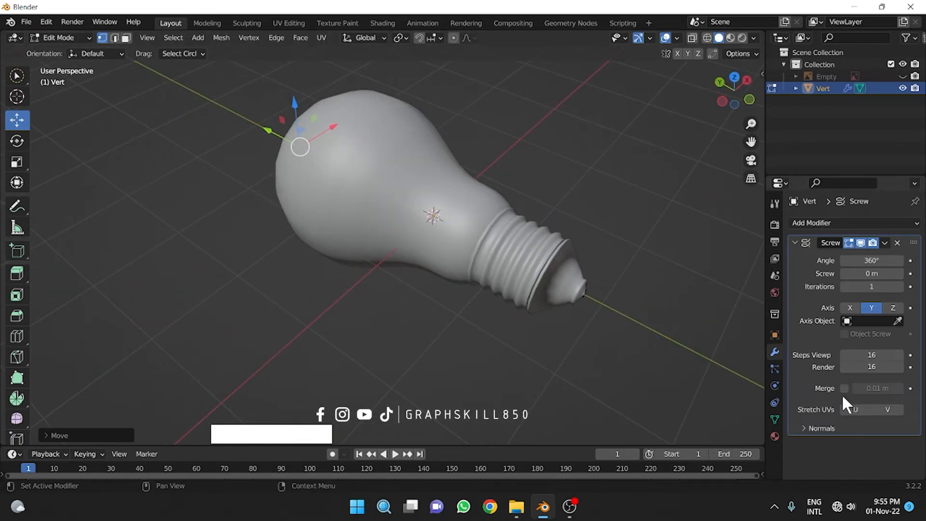
{"action": "left_click", "coordinate": [860, 354]}
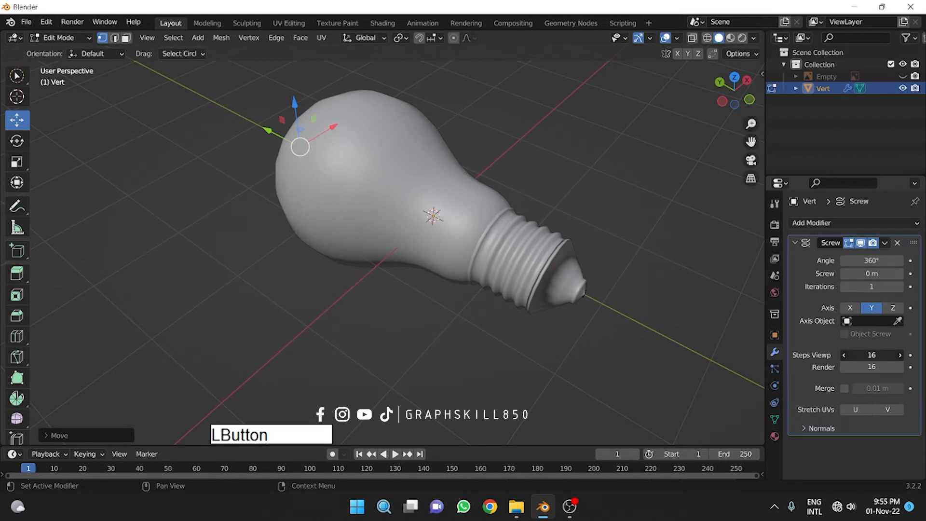
{"action": "left_click_drag", "start_coordinate": [861, 355], "coordinate": [902, 355]}
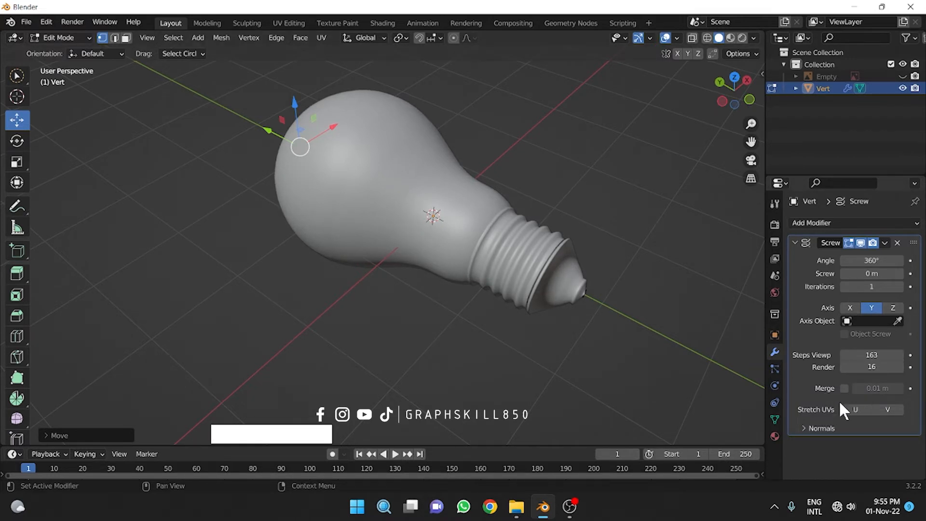
Undo the latest edits back to the Object Mode state in which the Screw modifier's axis was set to Y.
{"action": "key", "text": "ctrl"}
{"action": "key", "text": "ctrl+z"}
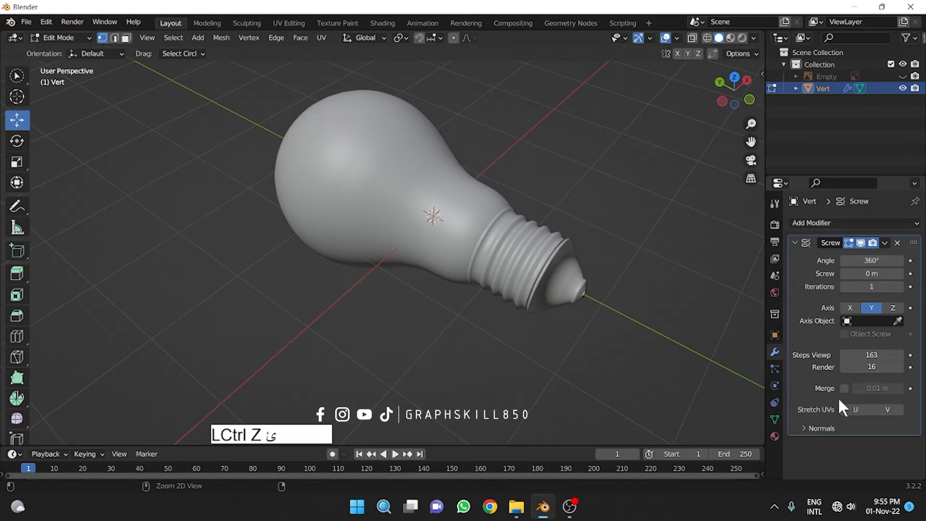
{"action": "key", "text": "ctrl+z"}
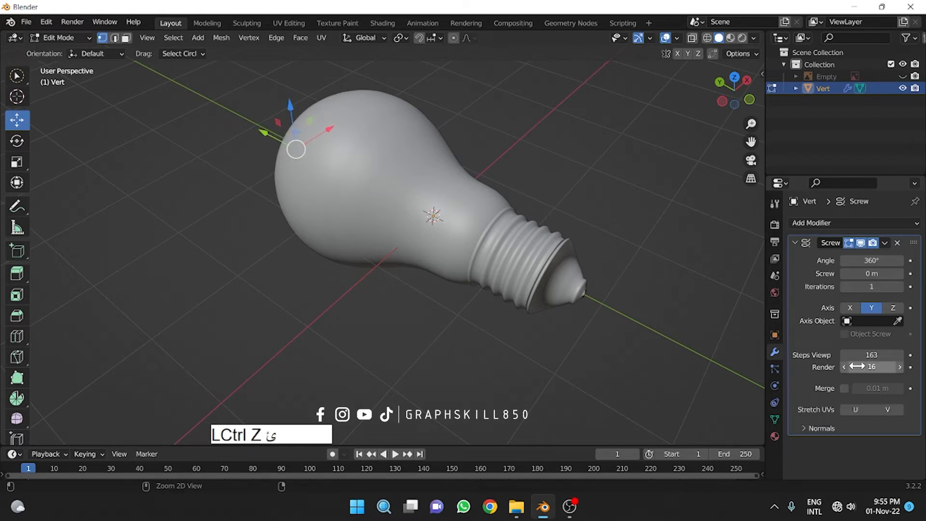
{"action": "key", "text": "ctrl+z"}
{"action": "key", "text": "ctrl+z"}
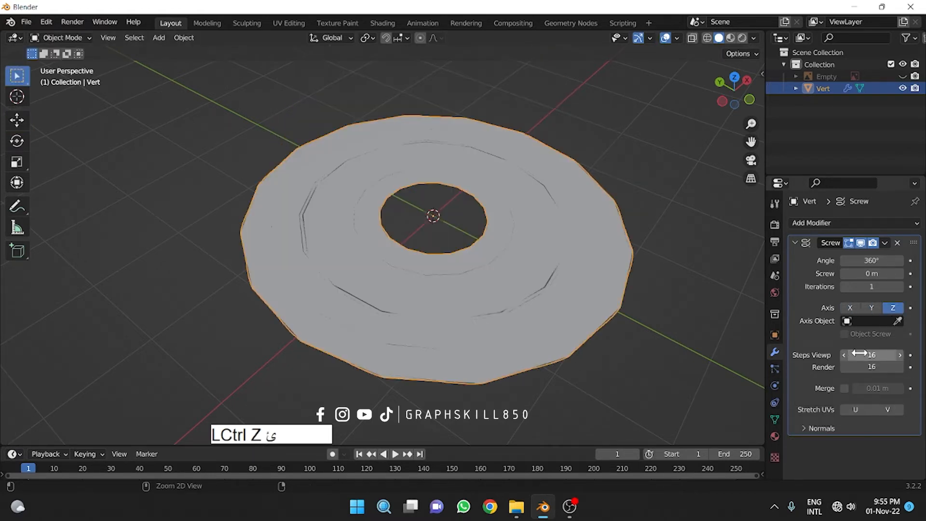
{"action": "key", "text": "ctrl+shift+z"}
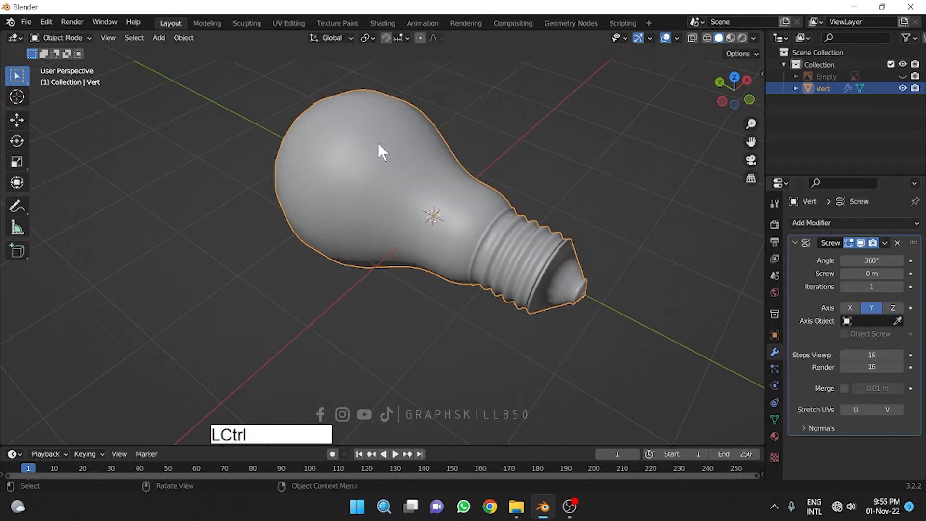
{"action": "key", "text": "ctrl+z"}
{"action": "key", "text": "ctrl+shift+z"}
Raise the Screw modifier's viewport steps to 206.
{"action": "middle_click_drag", "start_coordinate": [438, 276], "coordinate": [428, 324]}
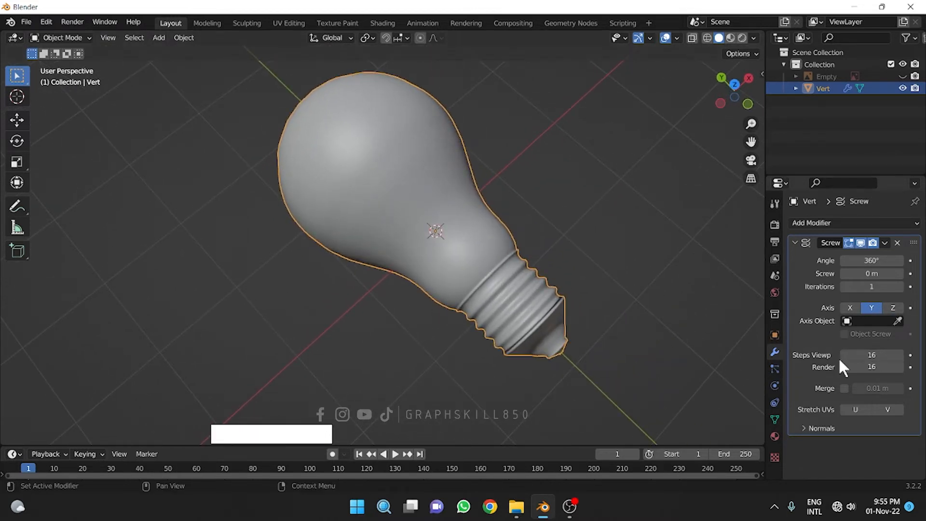
{"action": "left_click_drag", "start_coordinate": [872, 354], "coordinate": [913, 355]}
{"action": "middle_click_drag", "start_coordinate": [563, 287], "coordinate": [519, 290]}
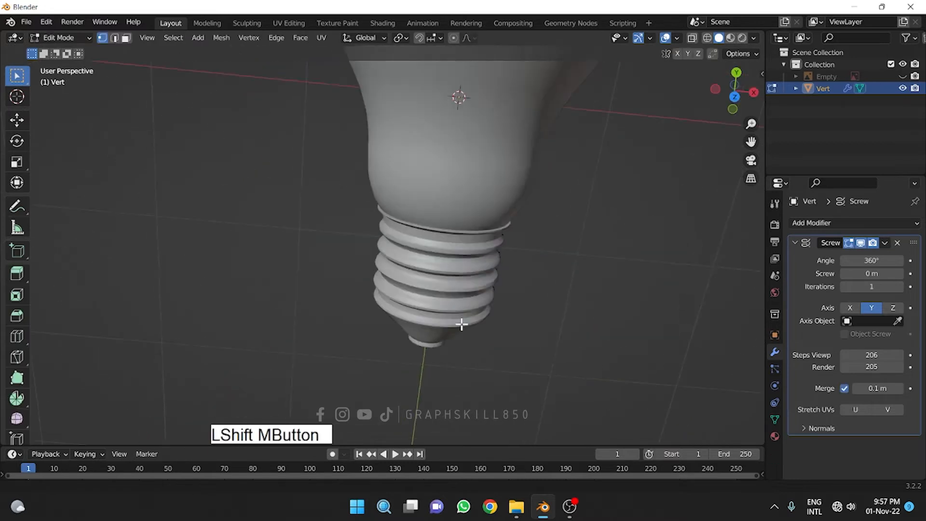
Return to Object Mode and apply the Screw modifier to the bulb.
{"action": "middle_click_drag", "start_coordinate": [459, 320], "coordinate": [453, 273], "text": "shift"}
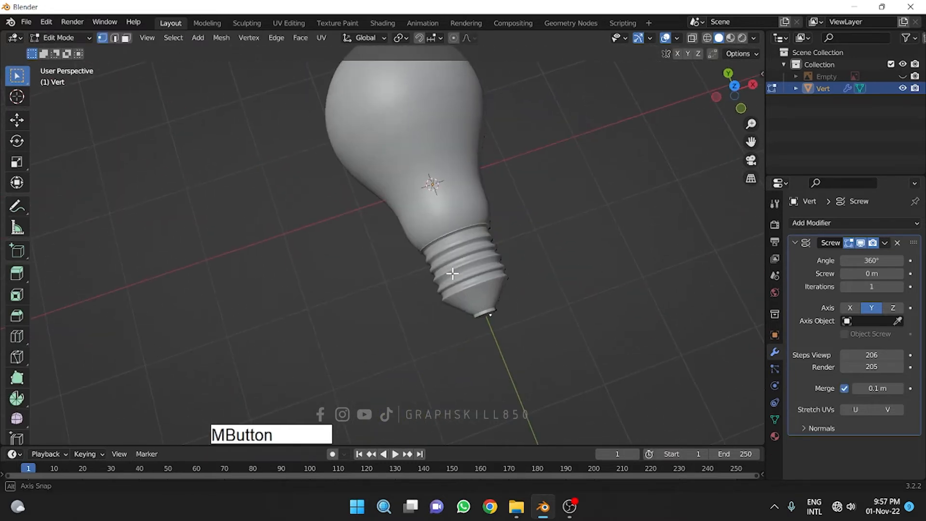
{"action": "left_click", "coordinate": [885, 242]}
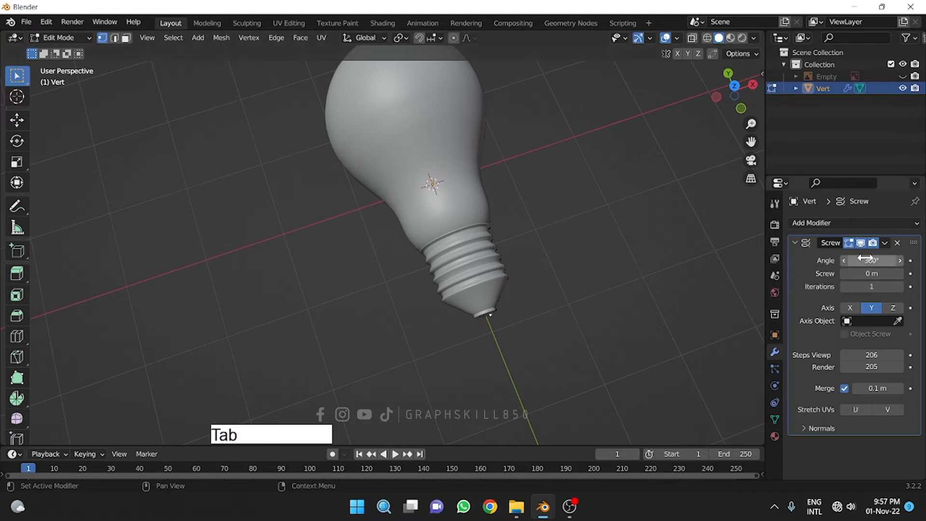
{"action": "key", "text": "Tab"}
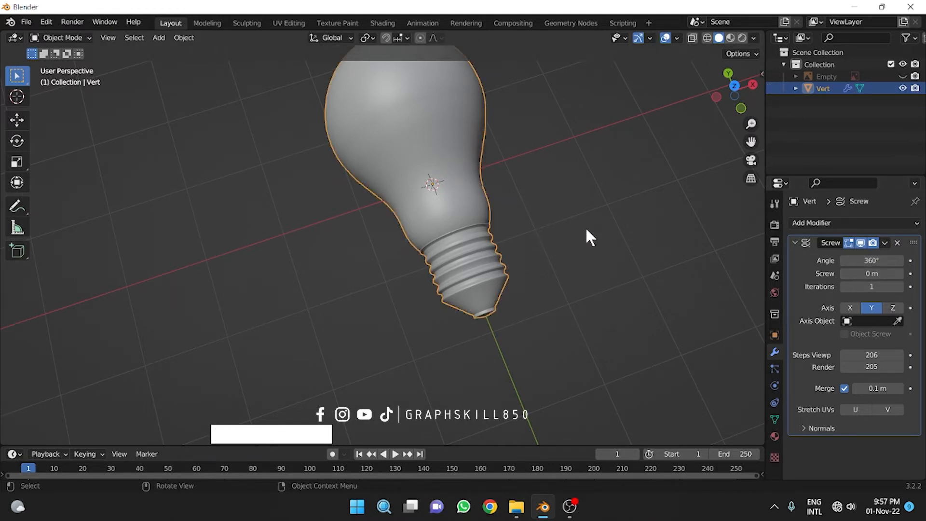
{"action": "left_click", "coordinate": [885, 242]}
{"action": "left_click", "coordinate": [845, 255]}
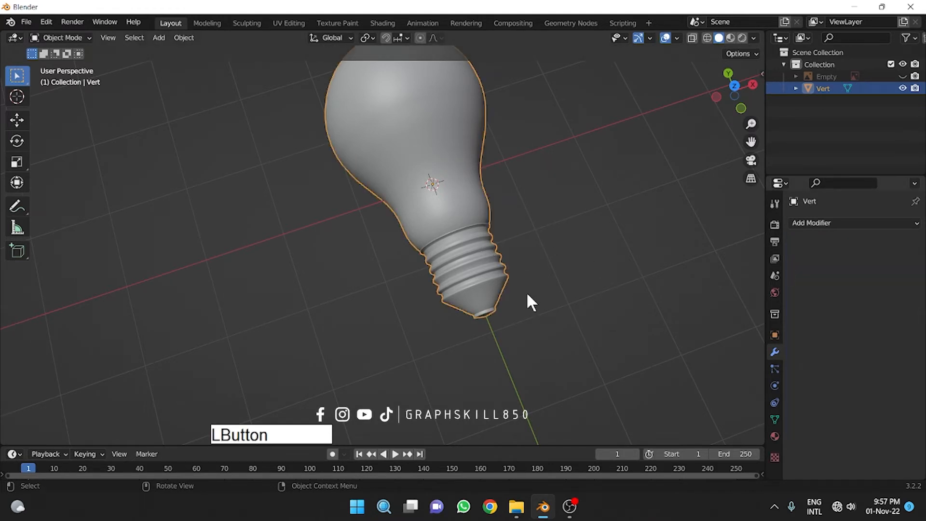
Open the bulb mesh in Edit Mode and look at it from the top orthographic view.
{"action": "middle_click_drag", "start_coordinate": [339, 289], "coordinate": [366, 239]}
{"action": "scroll", "coordinate": [381, 197], "scroll_direction": "up", "scroll_amount": 3}
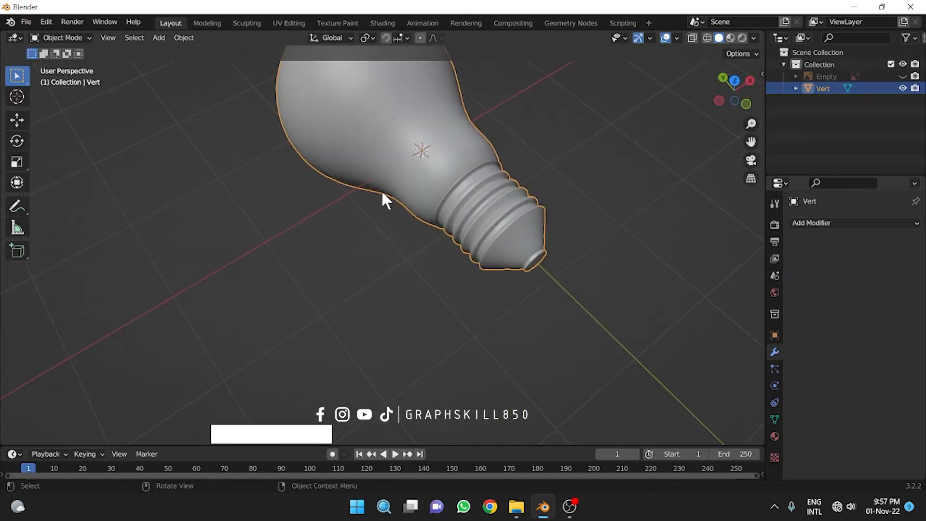
{"action": "key", "text": "Tab"}
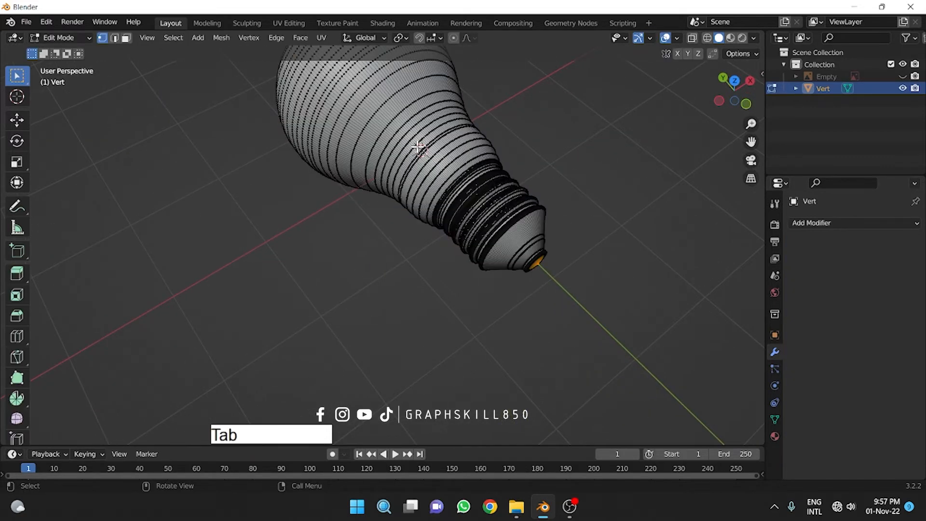
{"action": "middle_click_drag", "start_coordinate": [409, 147], "coordinate": [731, 116]}
{"action": "left_click", "coordinate": [733, 88]}
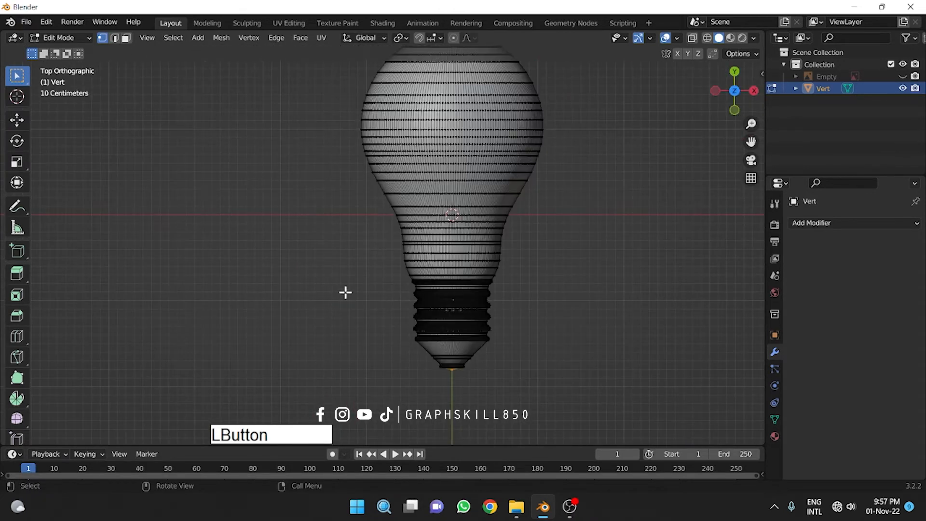
{"action": "middle_click_drag", "start_coordinate": [407, 238], "coordinate": [447, 285], "text": "shift"}
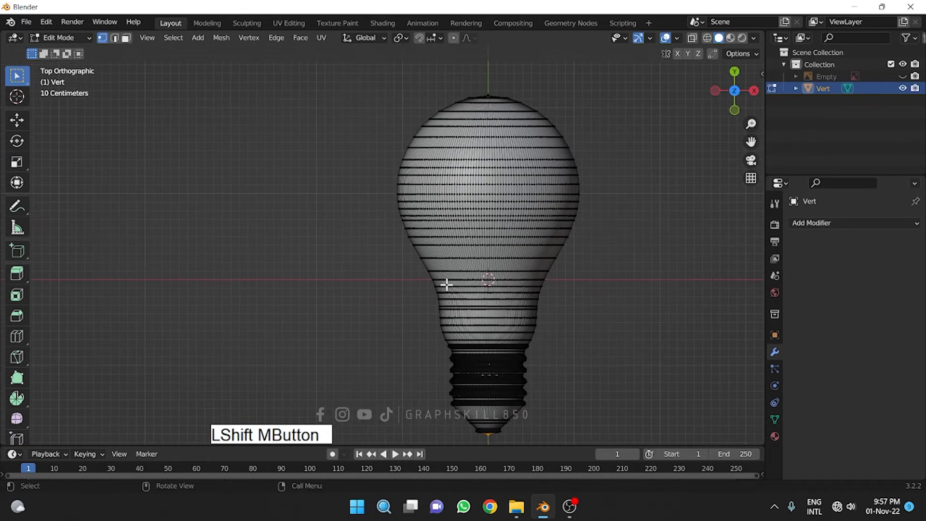
Box-select the bulb's glass, threaded base and end contact one after another to mark out its material regions.
{"action": "scroll", "coordinate": [446, 282], "scroll_direction": "down", "scroll_amount": 2}
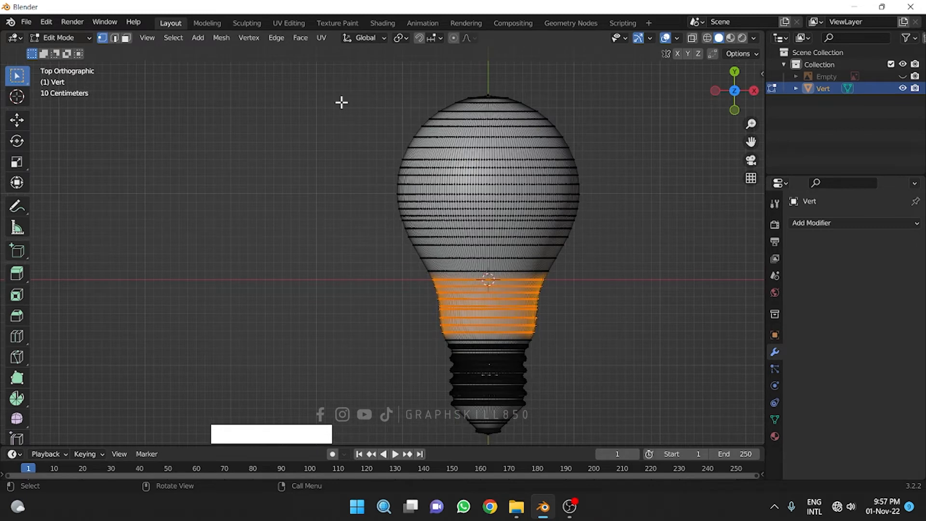
{"action": "left_click_drag", "start_coordinate": [353, 94], "coordinate": [682, 268]}
{"action": "left_click_drag", "start_coordinate": [562, 343], "coordinate": [406, 422]}
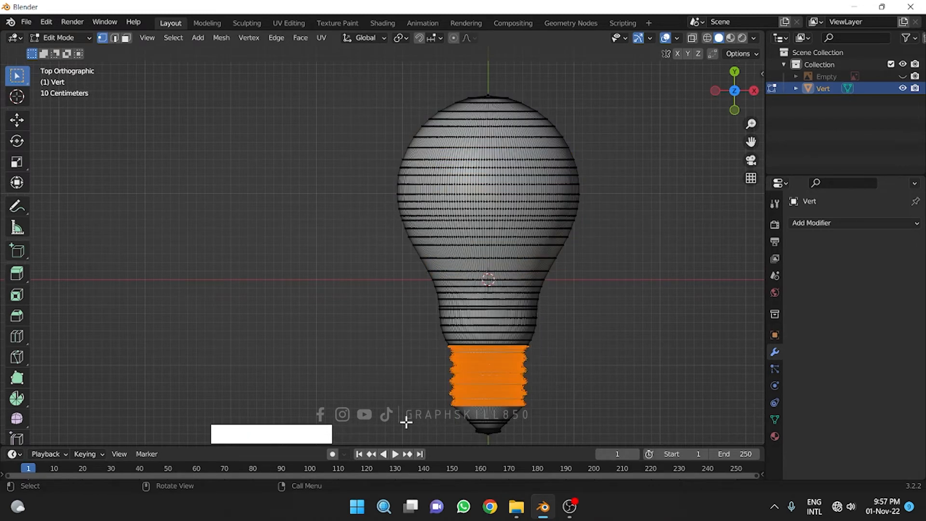
{"action": "left_click_drag", "start_coordinate": [510, 439], "coordinate": [454, 429]}
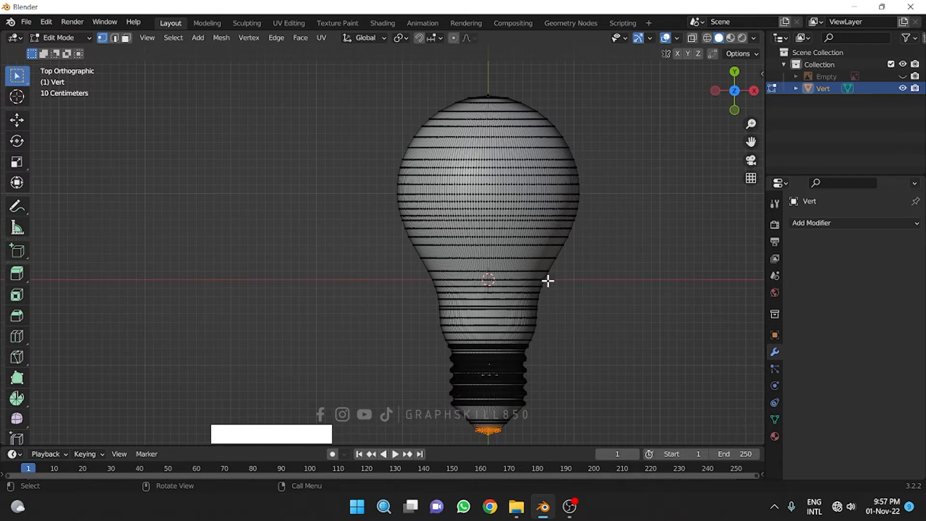
{"action": "middle_click_drag", "start_coordinate": [605, 374], "coordinate": [607, 314], "text": "shift"}
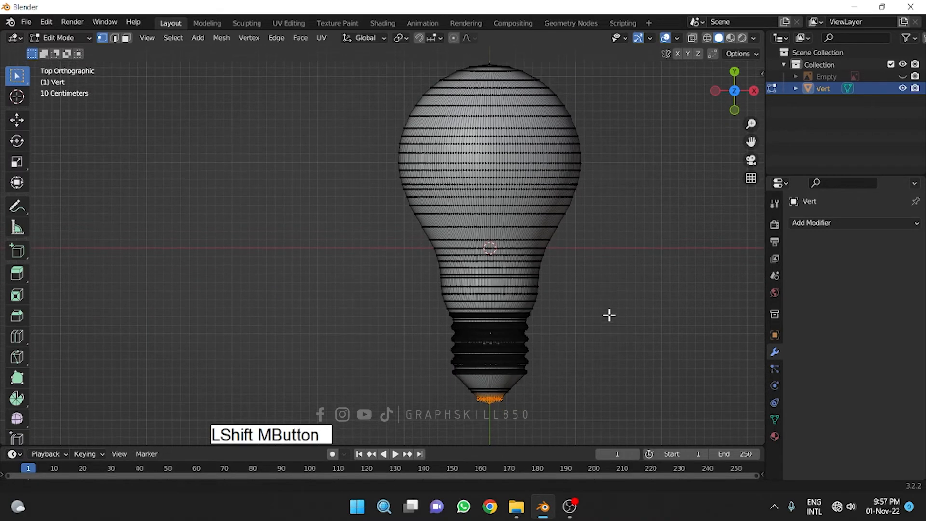
Switch the viewport to Material Preview shading and create a new material for the bulb.
{"action": "left_click", "coordinate": [730, 37]}
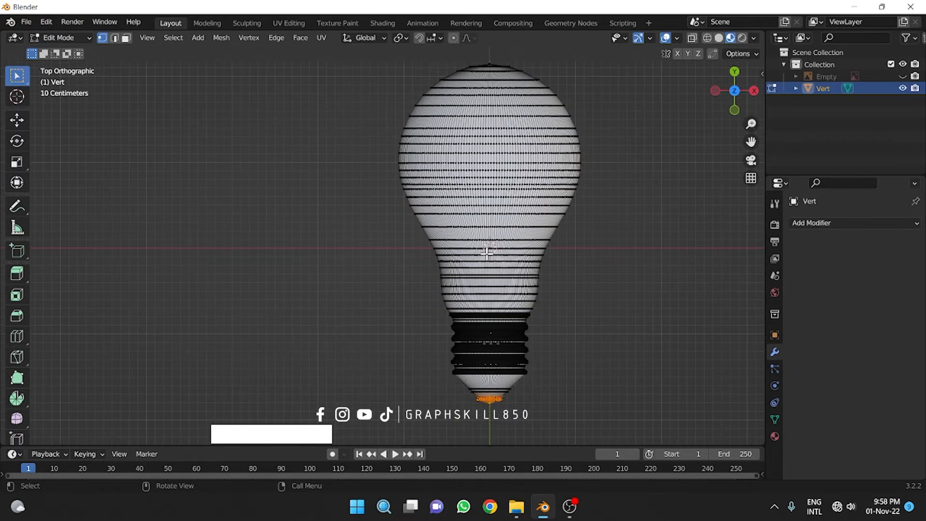
{"action": "left_click", "coordinate": [511, 149]}
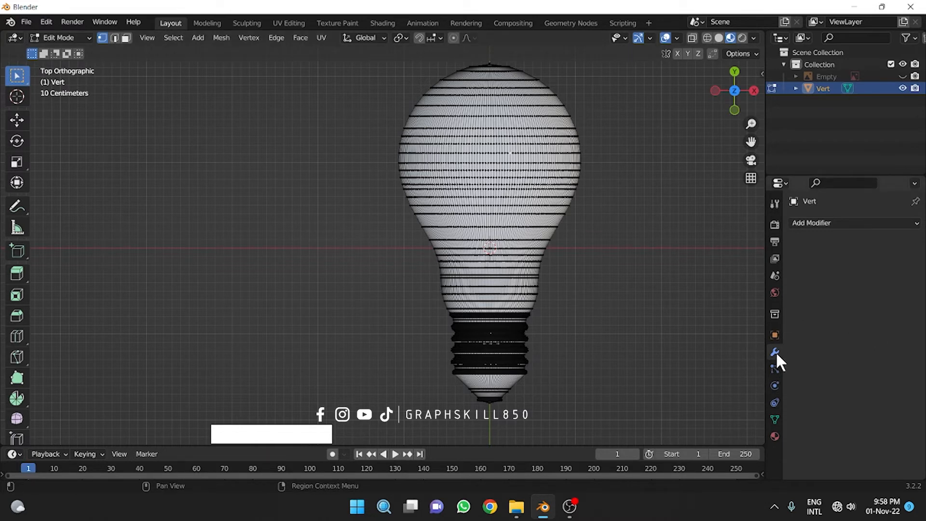
{"action": "left_click", "coordinate": [774, 436]}
{"action": "left_click", "coordinate": [878, 269]}
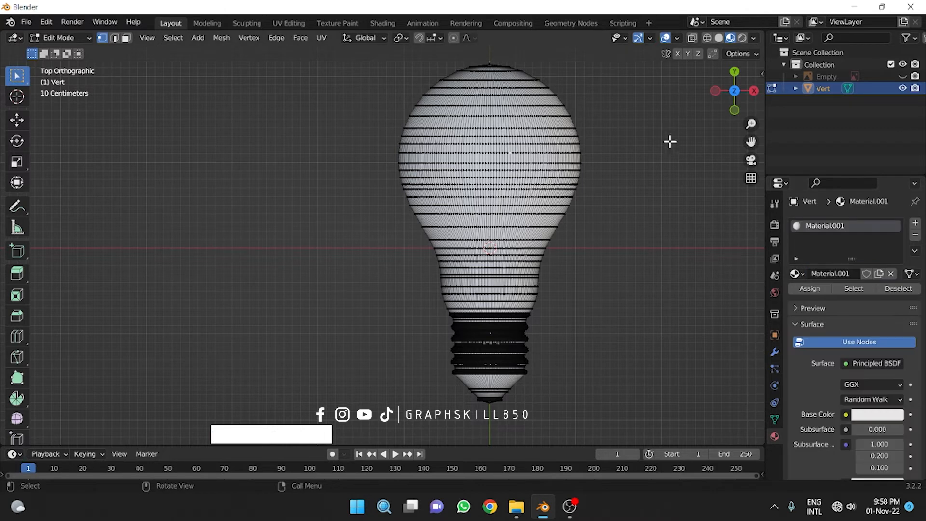
Set the new material's base color to pure white.
{"action": "left_click", "coordinate": [877, 414]}
{"action": "left_click", "coordinate": [894, 248]}
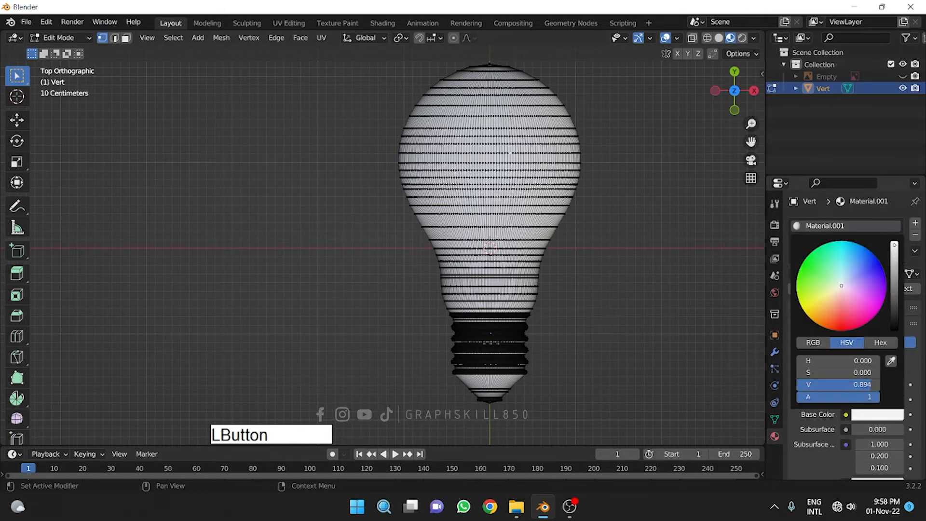
{"action": "left_click", "coordinate": [606, 234]}
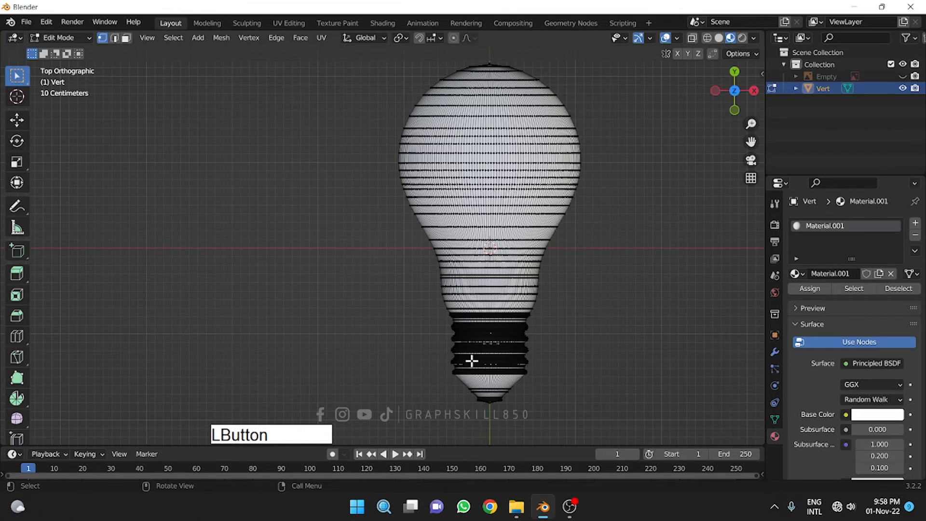
Box-select the bulb's narrowing neck from just below the globe to the threaded base and switch to face selection.
{"action": "scroll", "coordinate": [472, 360], "scroll_direction": "up", "scroll_amount": 2}
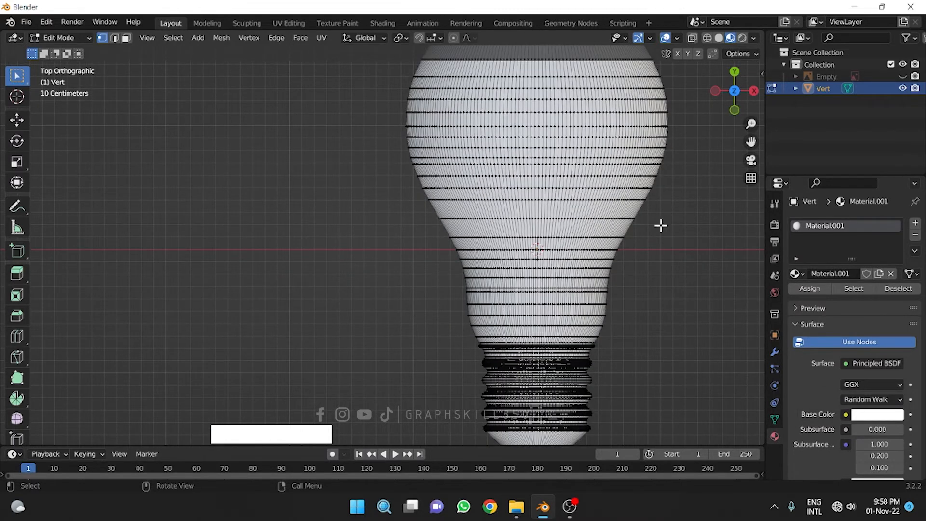
{"action": "scroll", "coordinate": [432, 253], "scroll_direction": "down", "scroll_amount": 2}
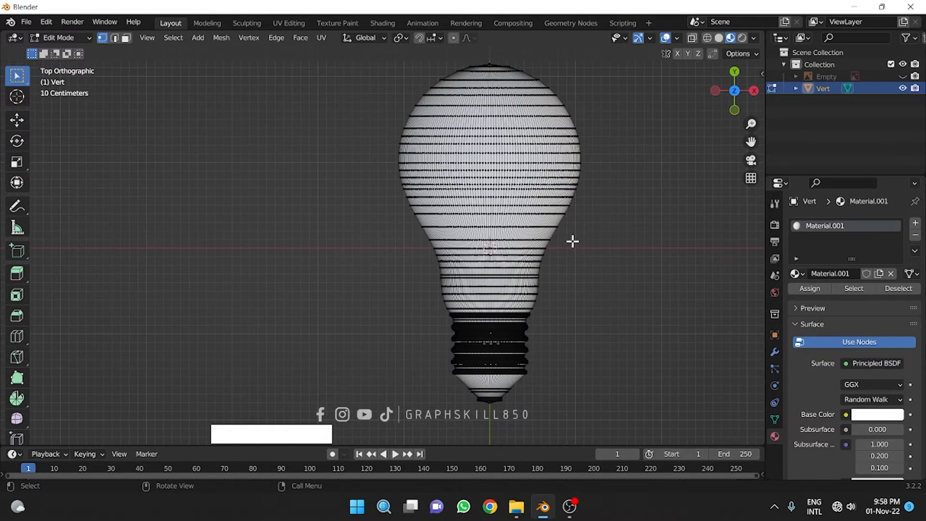
{"action": "left_click_drag", "start_coordinate": [573, 240], "coordinate": [381, 316]}
{"action": "scroll", "coordinate": [550, 327], "scroll_direction": "up", "scroll_amount": 2}
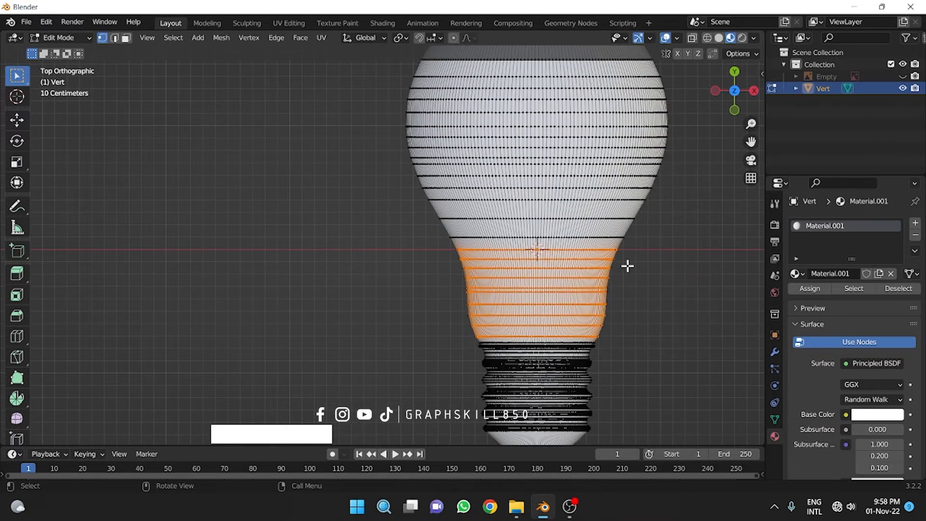
{"action": "left_click_drag", "start_coordinate": [681, 206], "coordinate": [336, 341]}
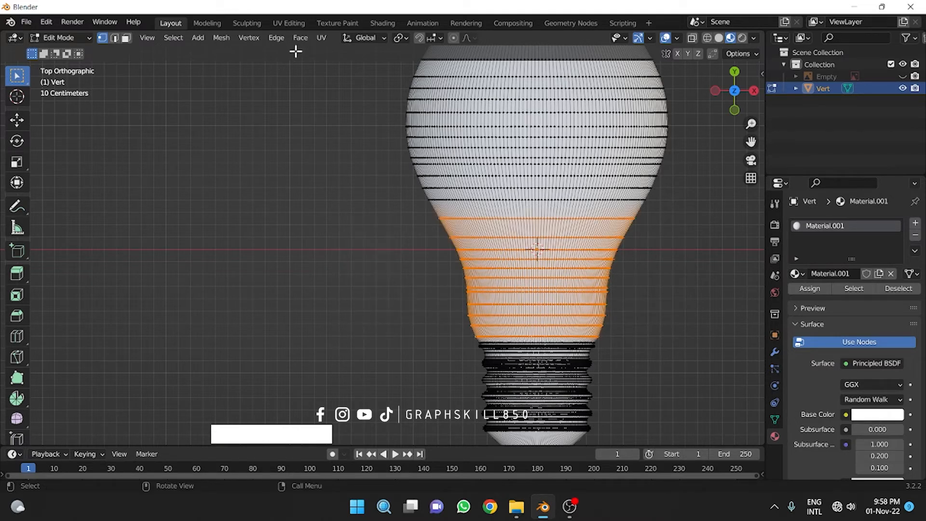
{"action": "left_click", "coordinate": [126, 38]}
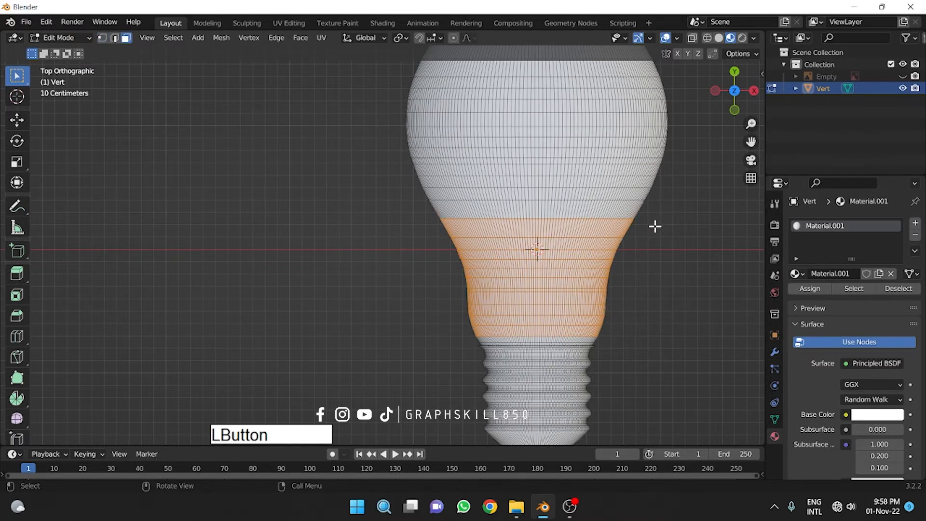
{"action": "left_click_drag", "start_coordinate": [658, 214], "coordinate": [416, 342]}
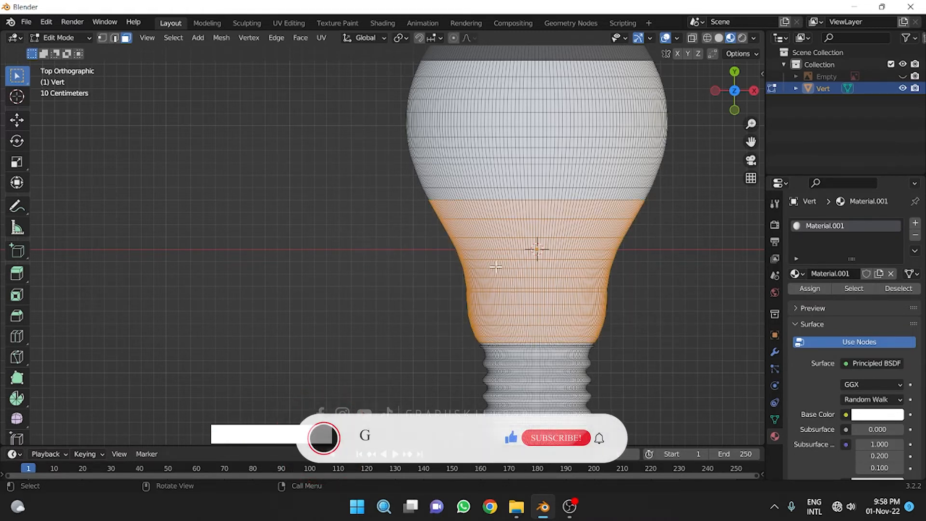
{"action": "middle_click_drag", "start_coordinate": [470, 348], "coordinate": [732, 99]}
{"action": "left_click", "coordinate": [735, 81]}
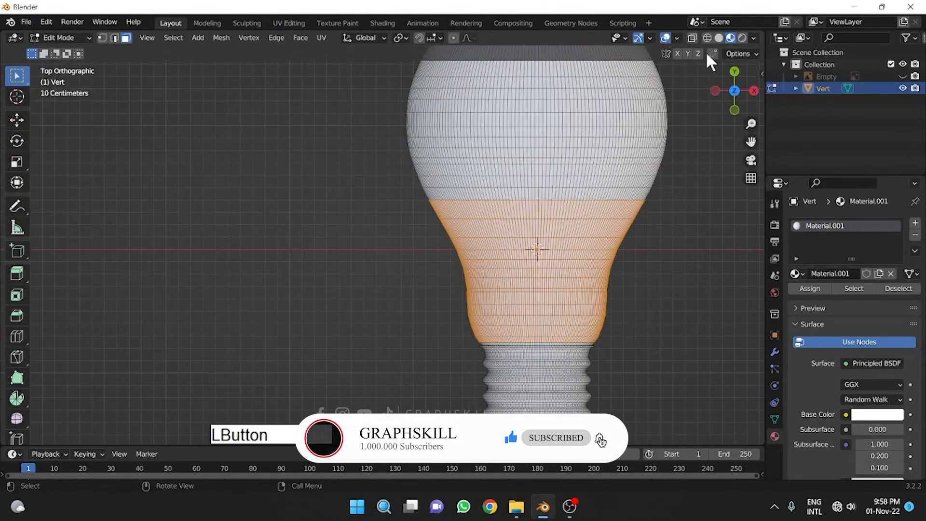
Enable X-ray and box-select the neck's faces all the way through, from just below the globe to the threaded base.
{"action": "left_click", "coordinate": [691, 38]}
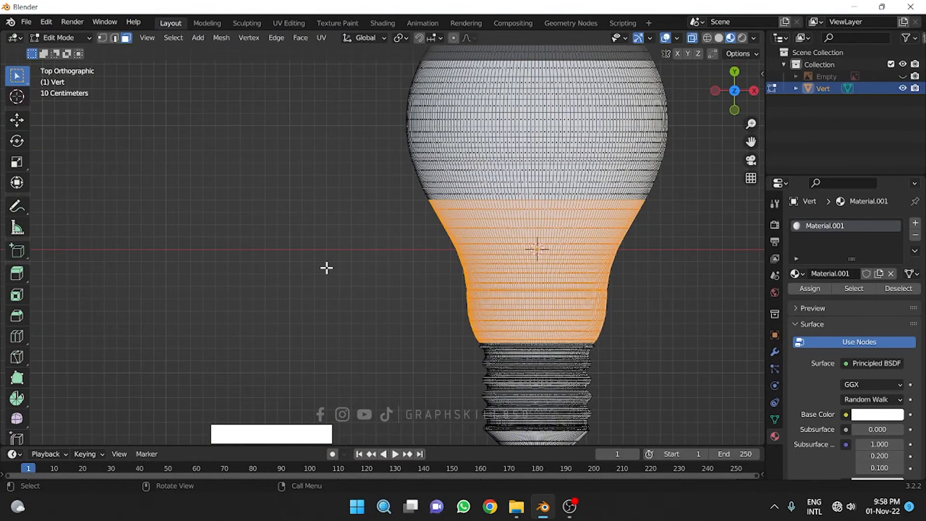
{"action": "left_click", "coordinate": [641, 213]}
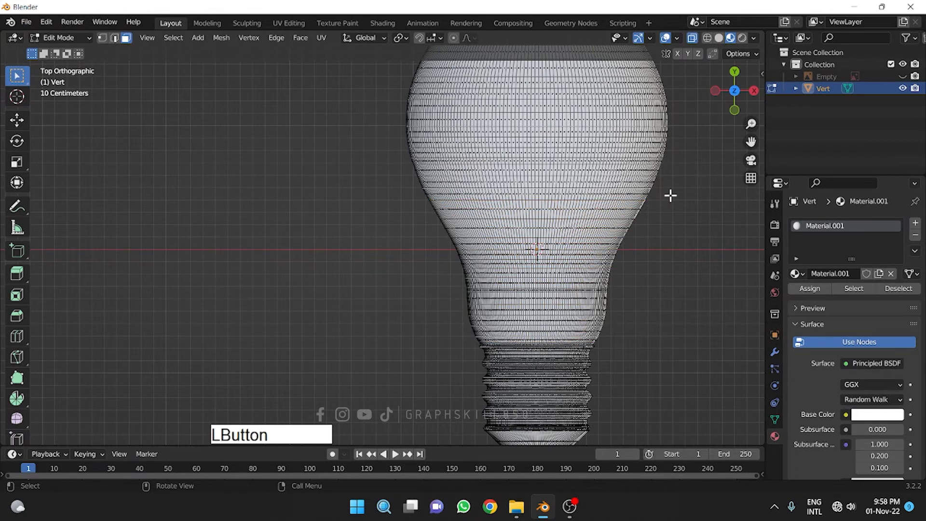
{"action": "left_click_drag", "start_coordinate": [661, 205], "coordinate": [370, 344]}
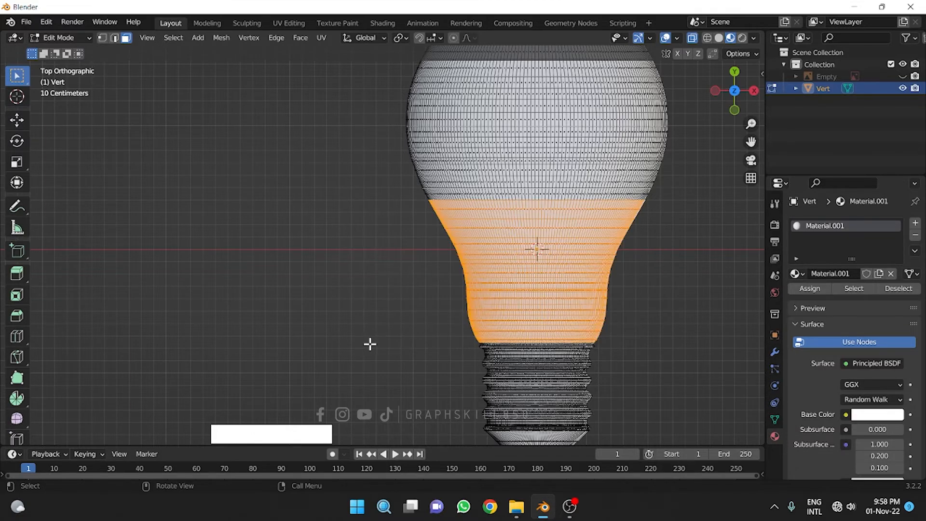
{"action": "middle_click_drag", "start_coordinate": [494, 289], "coordinate": [599, 208]}
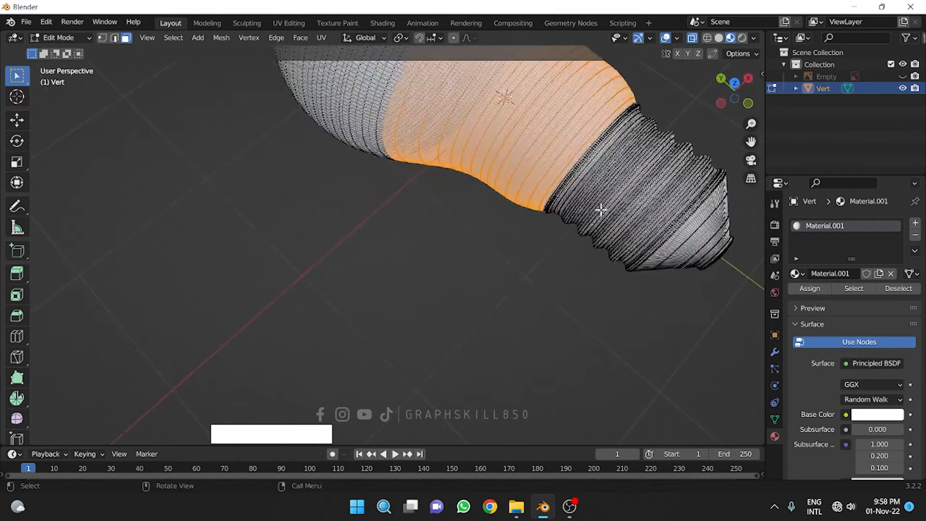
{"action": "left_click", "coordinate": [748, 77]}
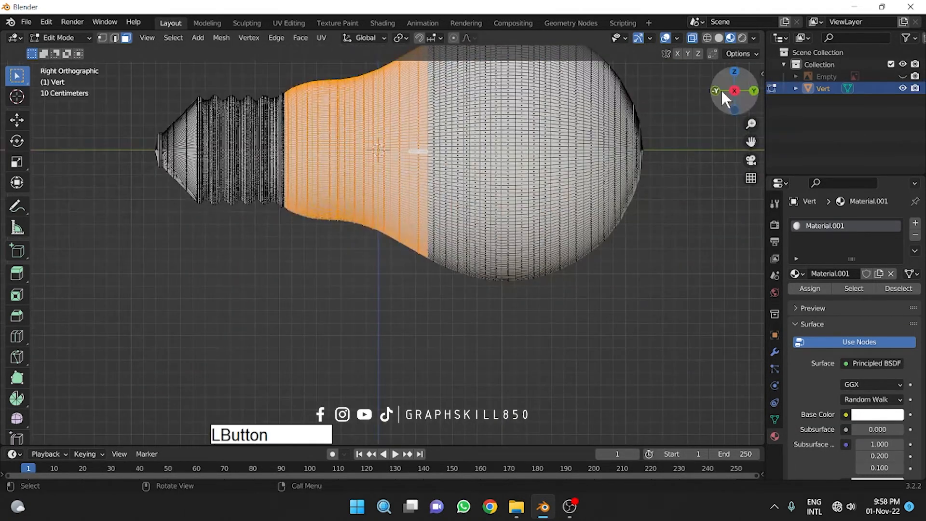
{"action": "left_click", "coordinate": [733, 70]}
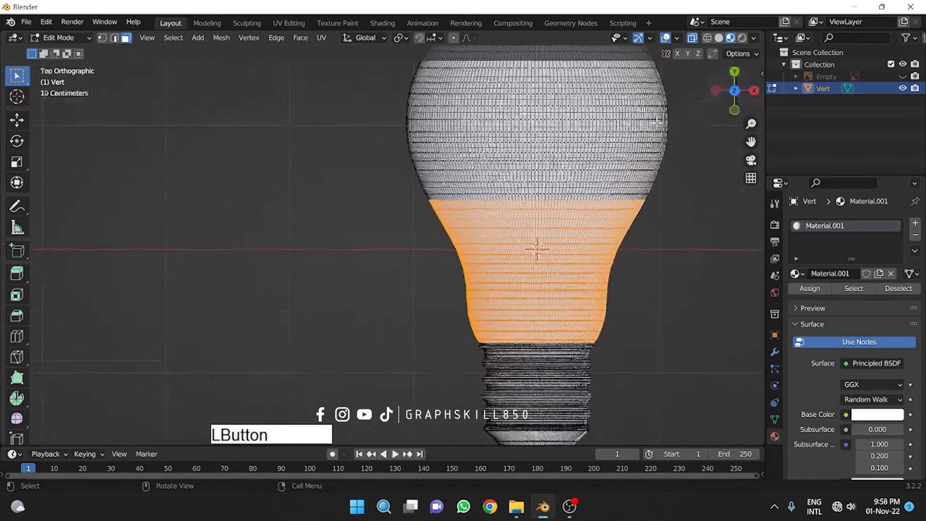
Add a second material slot with a new material and assign it to the selected neck faces.
{"action": "left_click", "coordinate": [915, 223]}
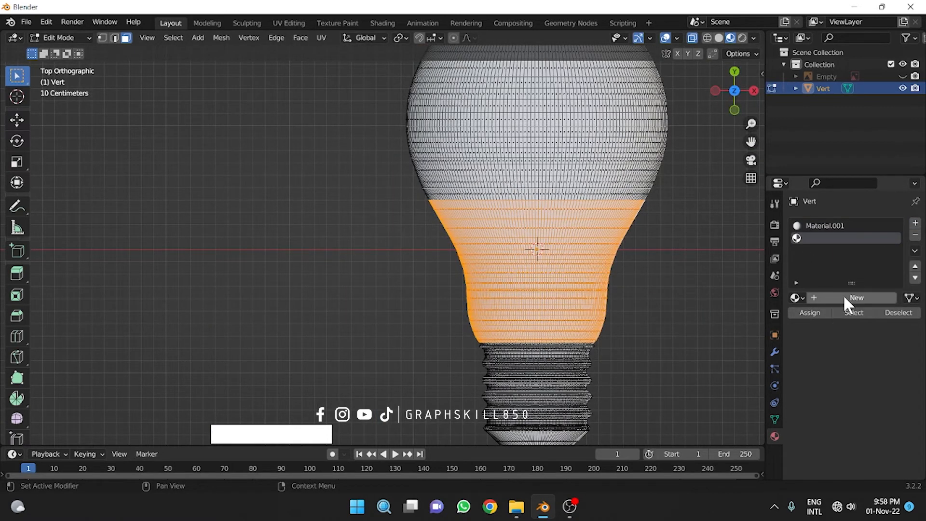
{"action": "left_click", "coordinate": [844, 295]}
{"action": "left_click", "coordinate": [820, 312]}
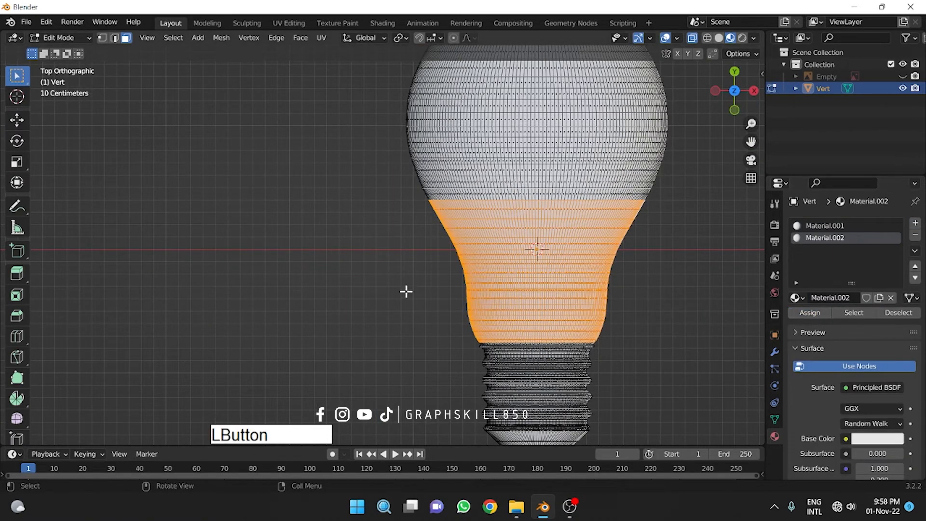
Select the face loop where the neck meets the threaded base and assign the neck's material to it.
{"action": "middle_click_drag", "start_coordinate": [439, 375], "coordinate": [434, 277], "text": "shift"}
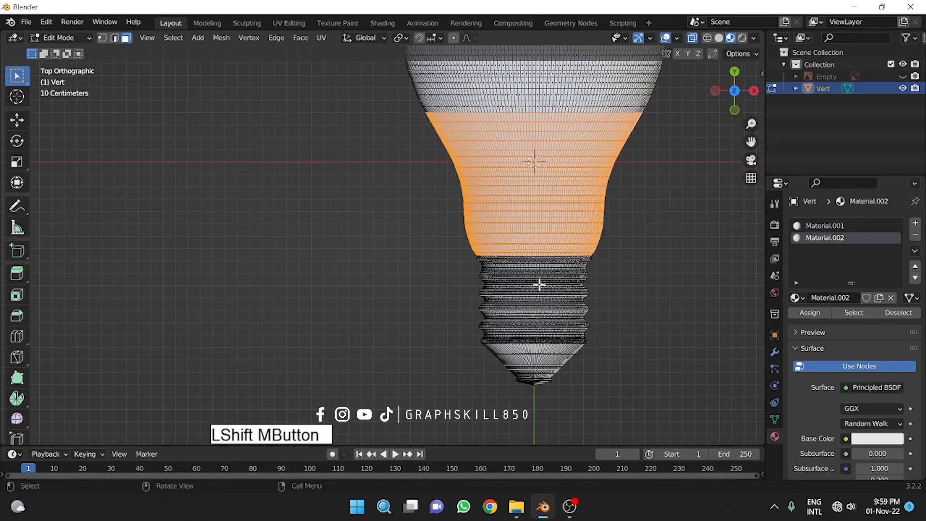
{"action": "scroll", "coordinate": [541, 283], "scroll_direction": "up", "scroll_amount": 5}
{"action": "middle_click_drag", "start_coordinate": [541, 297], "coordinate": [326, 200], "text": "shift"}
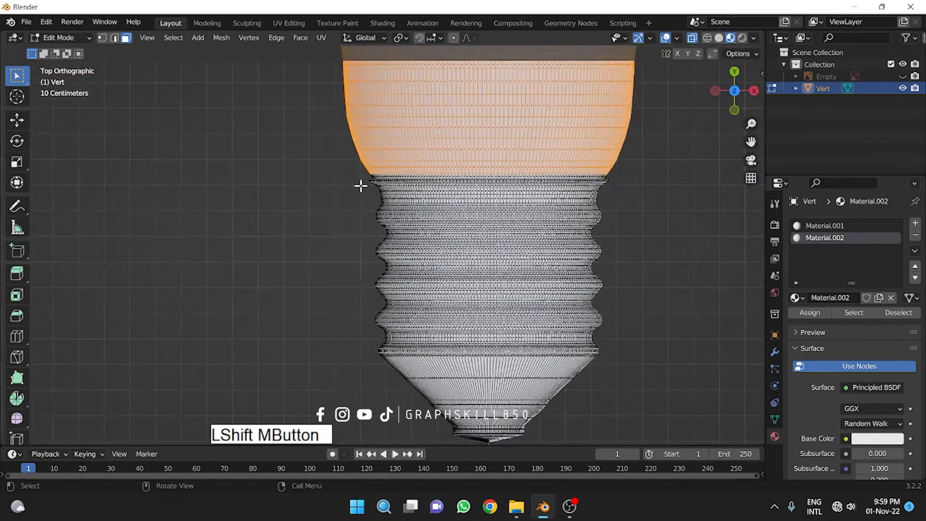
{"action": "scroll", "coordinate": [562, 166], "scroll_direction": "up", "scroll_amount": 2}
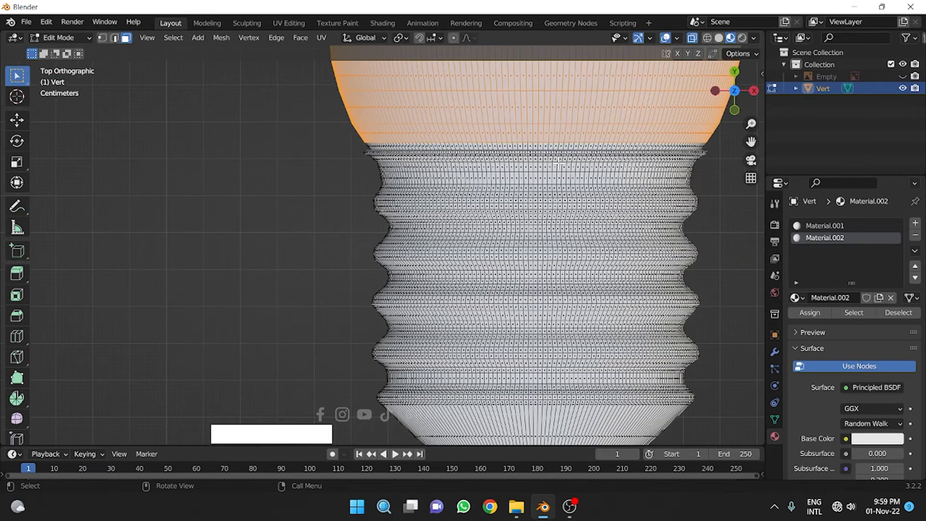
{"action": "left_click", "coordinate": [544, 147]}
{"action": "left_click", "coordinate": [544, 145], "text": "alt"}
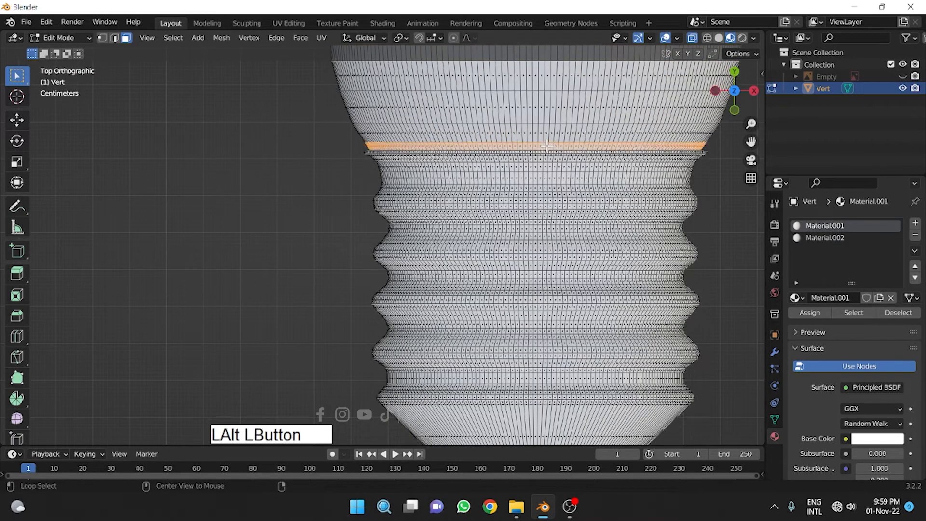
{"action": "left_click", "coordinate": [839, 236]}
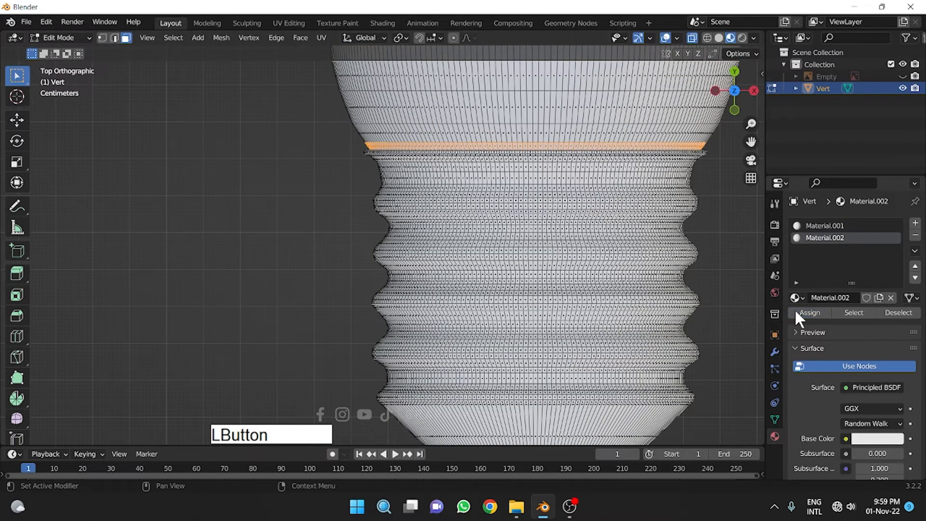
{"action": "left_click", "coordinate": [389, 161]}
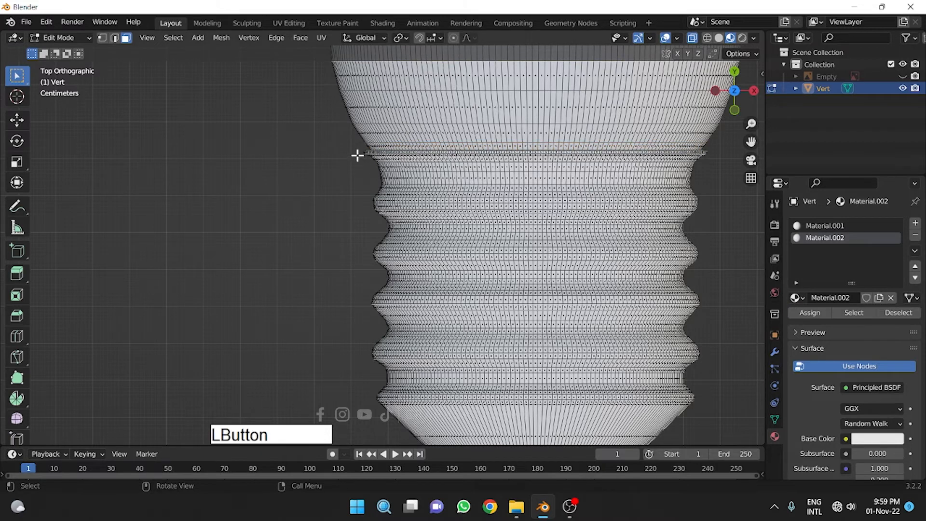
{"action": "left_click_drag", "start_coordinate": [355, 148], "coordinate": [735, 406]}
{"action": "scroll", "coordinate": [573, 252], "scroll_direction": "down", "scroll_amount": 3}
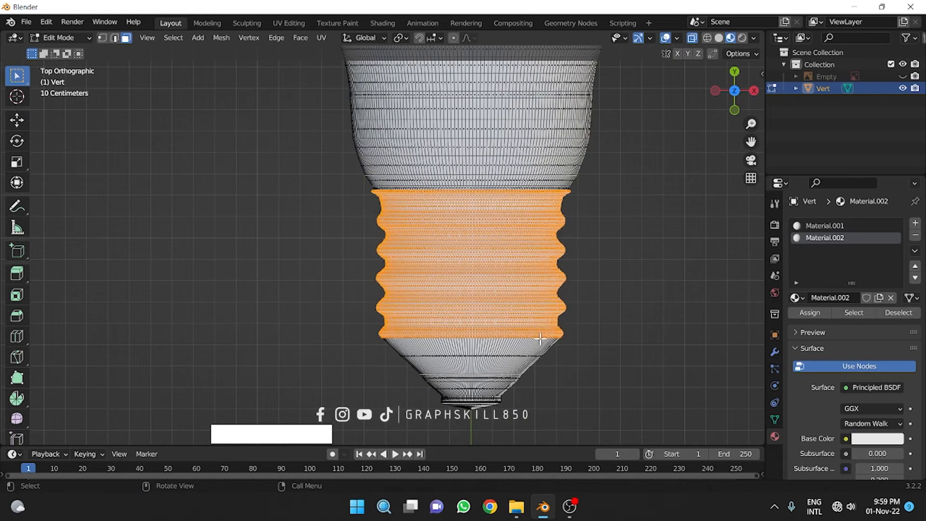
{"action": "left_click", "coordinate": [346, 208]}
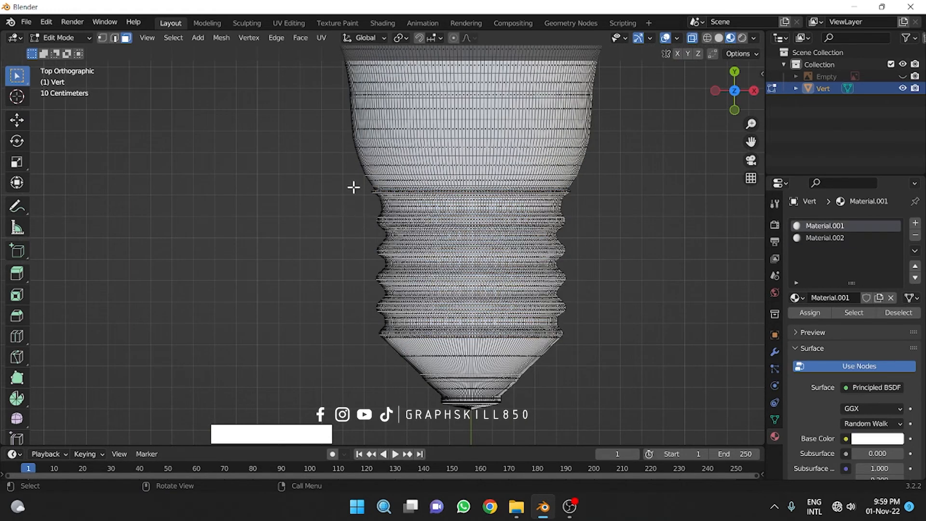
Box-select the threaded base with the upper part of its cone and assign a new third material to it.
{"action": "left_click_drag", "start_coordinate": [354, 187], "coordinate": [641, 369]}
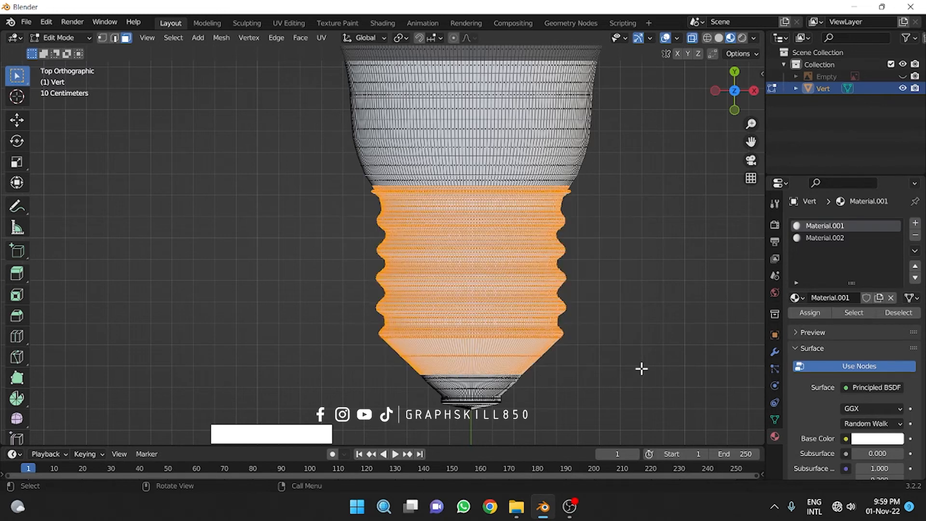
{"action": "left_click", "coordinate": [914, 223]}
{"action": "left_click", "coordinate": [819, 300]}
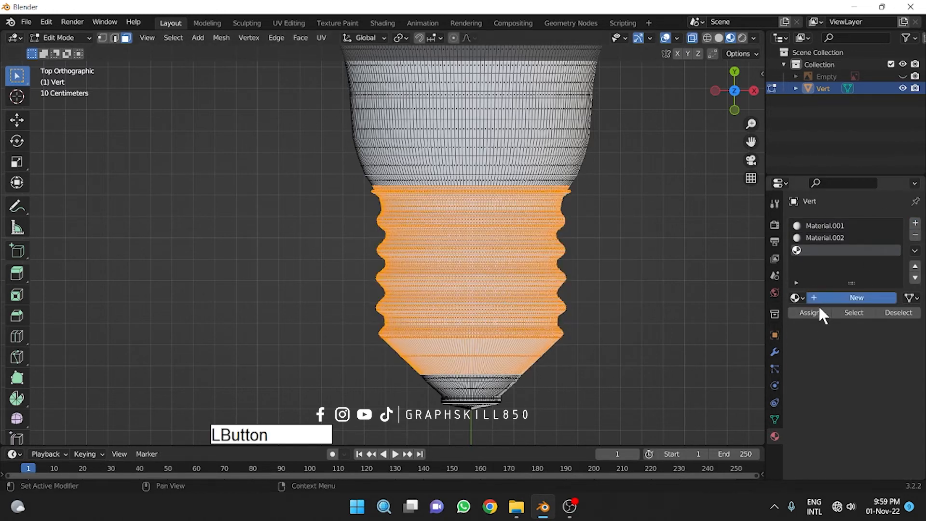
{"action": "mouse_move", "coordinate": [586, 289]}
{"action": "middle_mouse_down"}
{"action": "mouse_move", "coordinate": [579, 291]}
{"action": "mouse_move", "coordinate": [602, 292]}
{"action": "middle_mouse_up"}
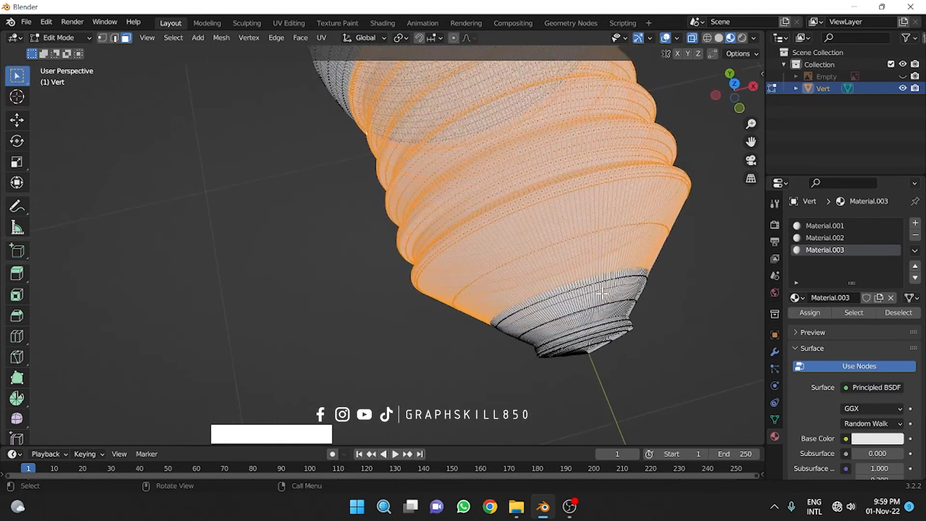
{"action": "left_click", "coordinate": [734, 83]}
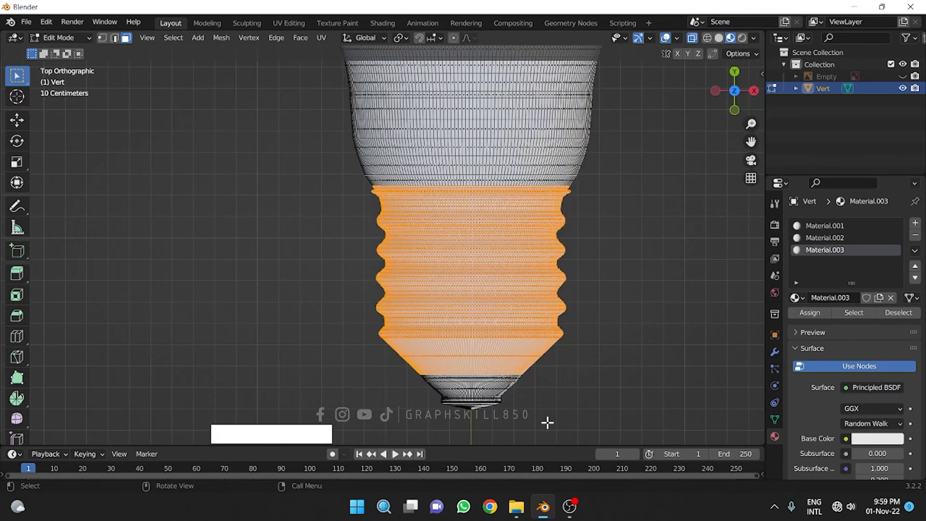
Box-select the end contact at the base's tip and assign a new fourth material to it.
{"action": "left_click_drag", "start_coordinate": [545, 424], "coordinate": [386, 375]}
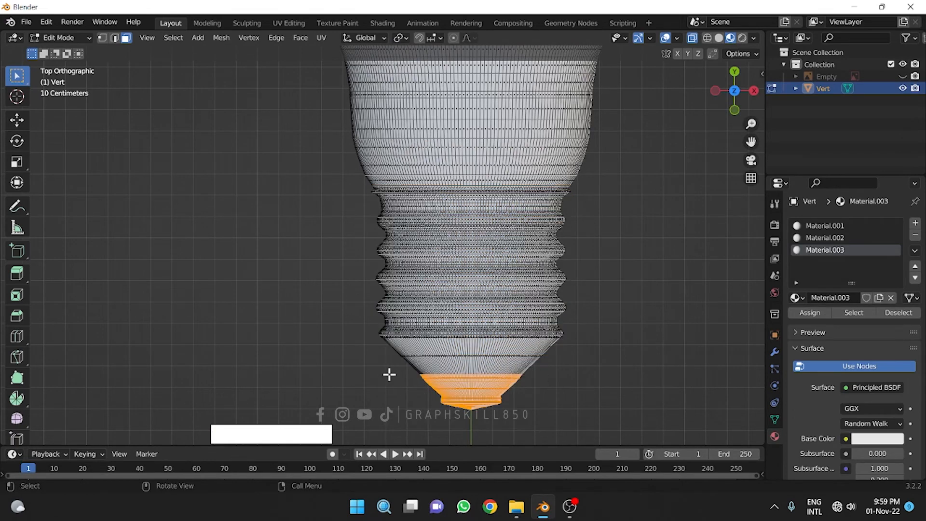
{"action": "left_click", "coordinate": [914, 222]}
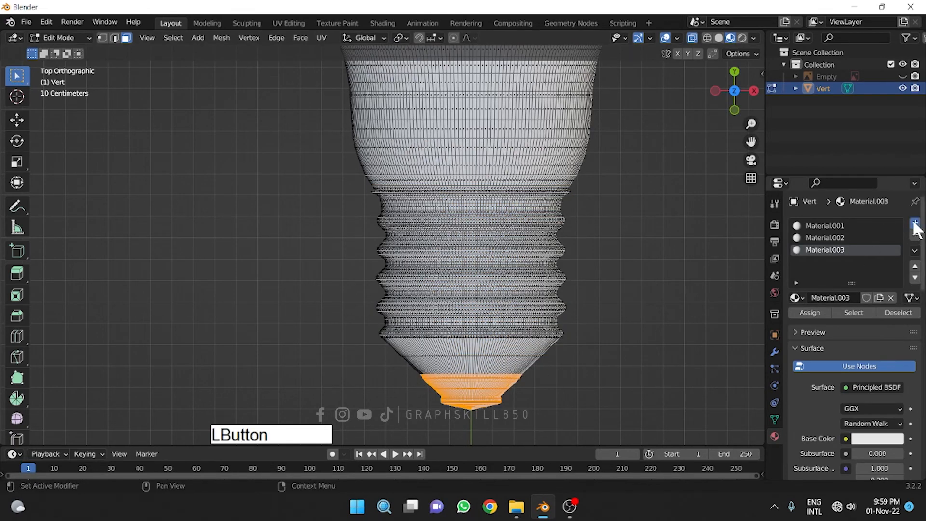
{"action": "left_click", "coordinate": [824, 299]}
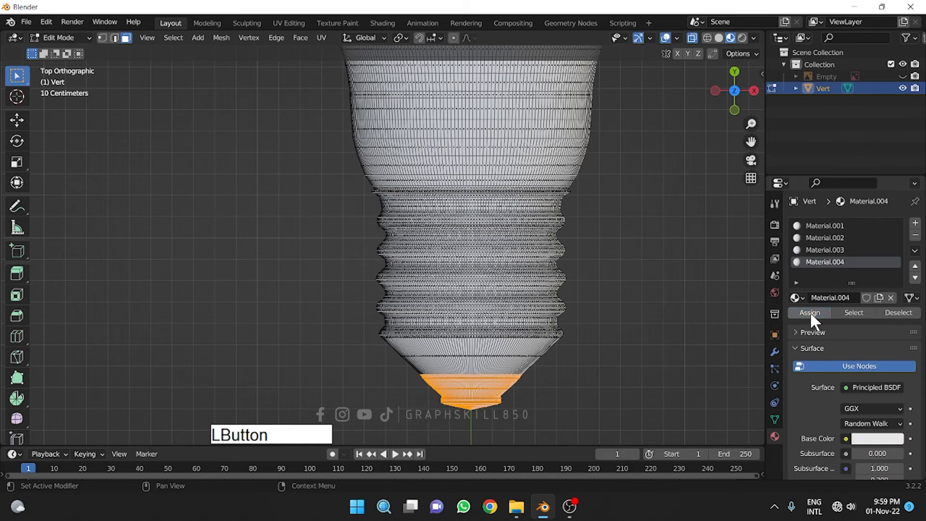
Turn off X-ray and return to Object Mode with the whole bulb in view.
{"action": "middle_click_drag", "start_coordinate": [700, 318], "coordinate": [701, 162]}
{"action": "left_click", "coordinate": [694, 38]}
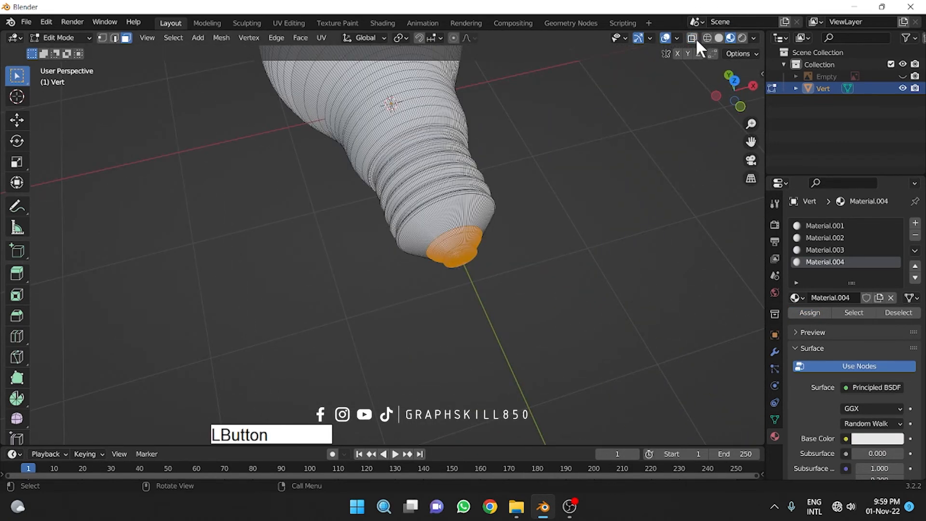
{"action": "scroll", "coordinate": [552, 258], "scroll_direction": "down", "scroll_amount": 3}
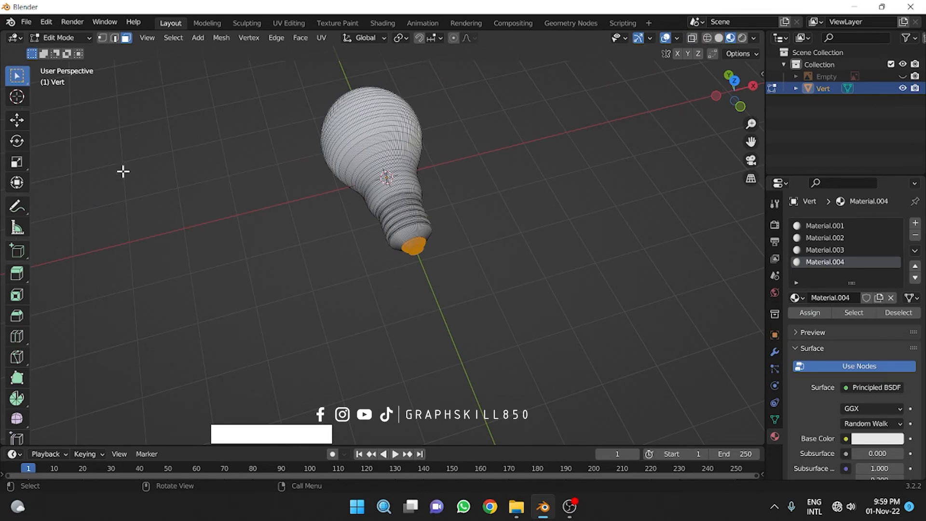
{"action": "key", "text": "Tab"}
{"action": "scroll", "coordinate": [401, 161], "scroll_direction": "up", "scroll_amount": 2}
{"action": "middle_click_drag", "start_coordinate": [402, 170], "coordinate": [544, 313], "text": "shift"}
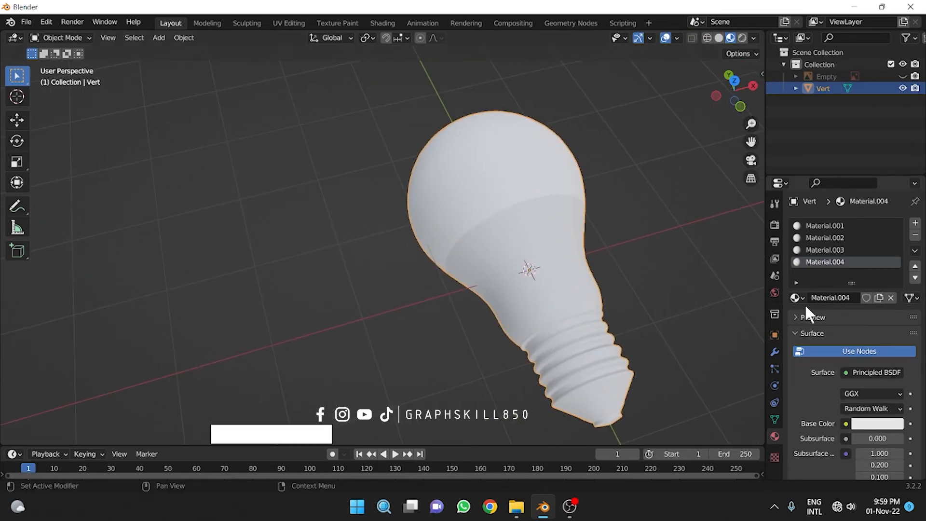
Set the end contact material's base color to black.
{"action": "left_click", "coordinate": [863, 425]}
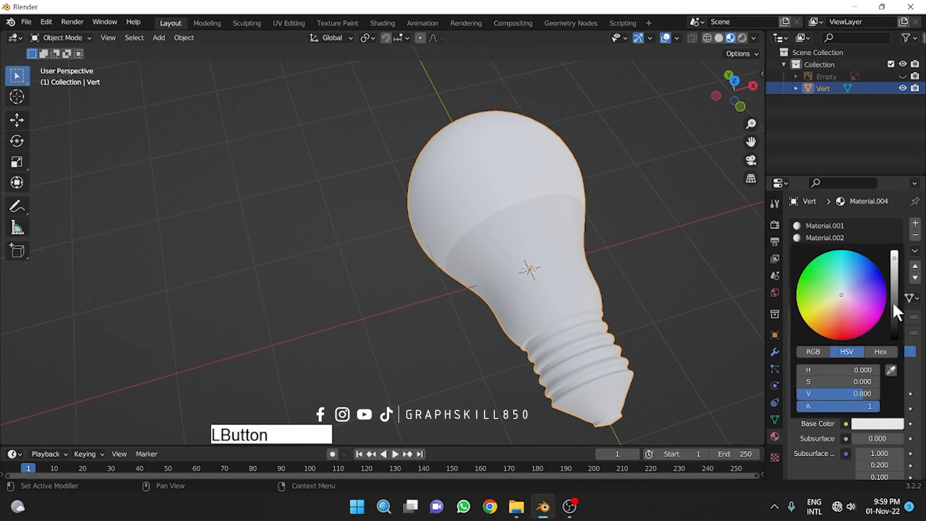
{"action": "left_click_drag", "start_coordinate": [893, 304], "coordinate": [894, 338]}
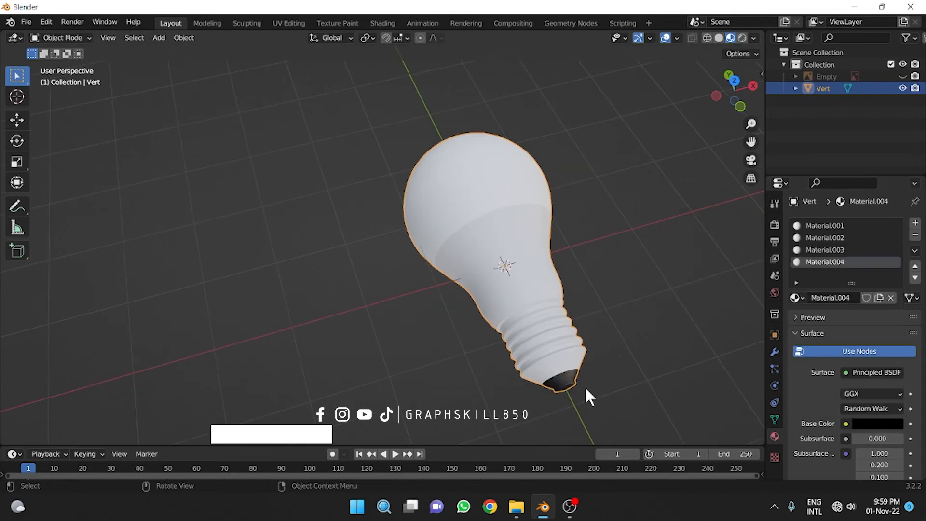
{"action": "middle_click_drag", "start_coordinate": [587, 395], "coordinate": [746, 342]}
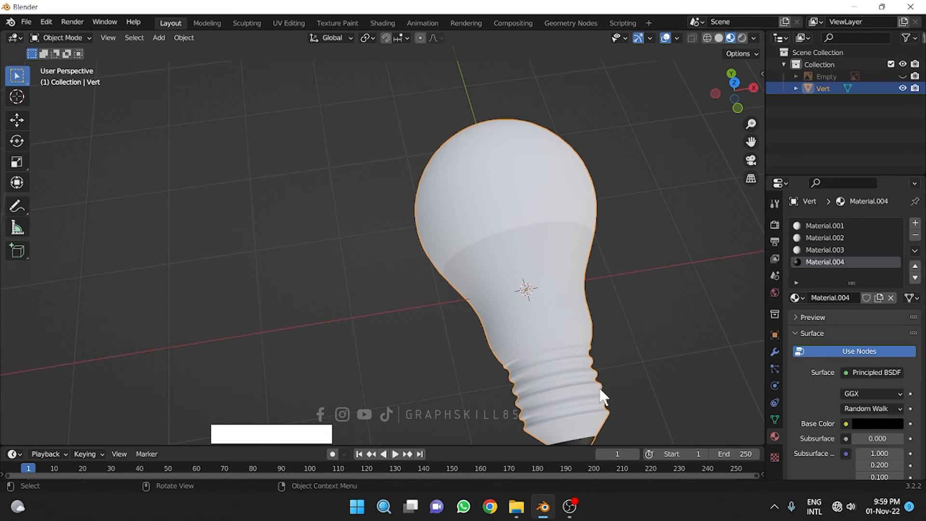
Set the threaded base material's Metallic value to 1.000.
{"action": "left_click", "coordinate": [825, 249]}
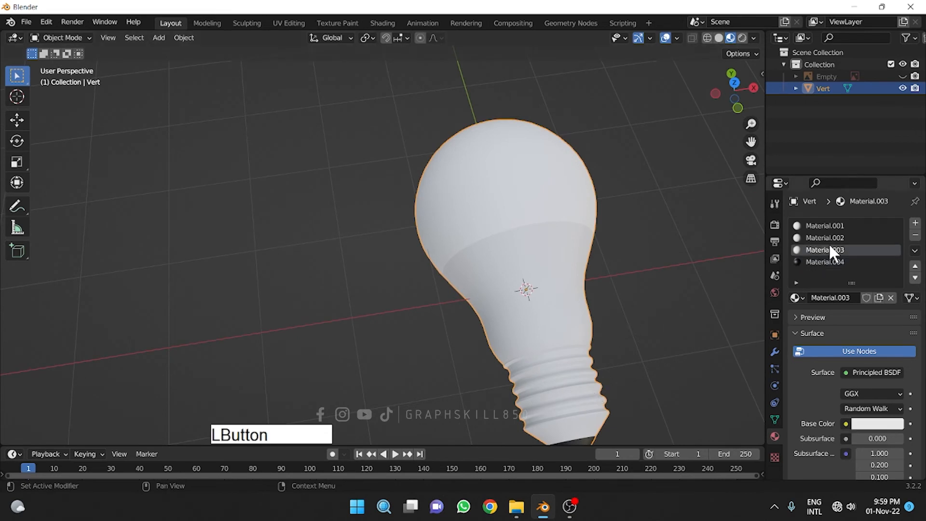
{"action": "left_click", "coordinate": [864, 424]}
{"action": "scroll", "coordinate": [865, 422], "scroll_direction": "down", "scroll_amount": 8}
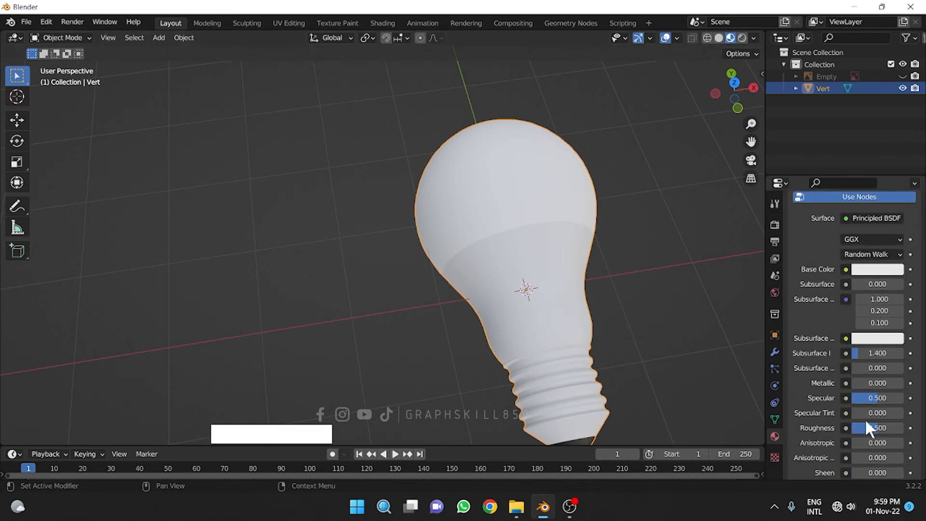
{"action": "left_click_drag", "start_coordinate": [874, 383], "coordinate": [919, 383]}
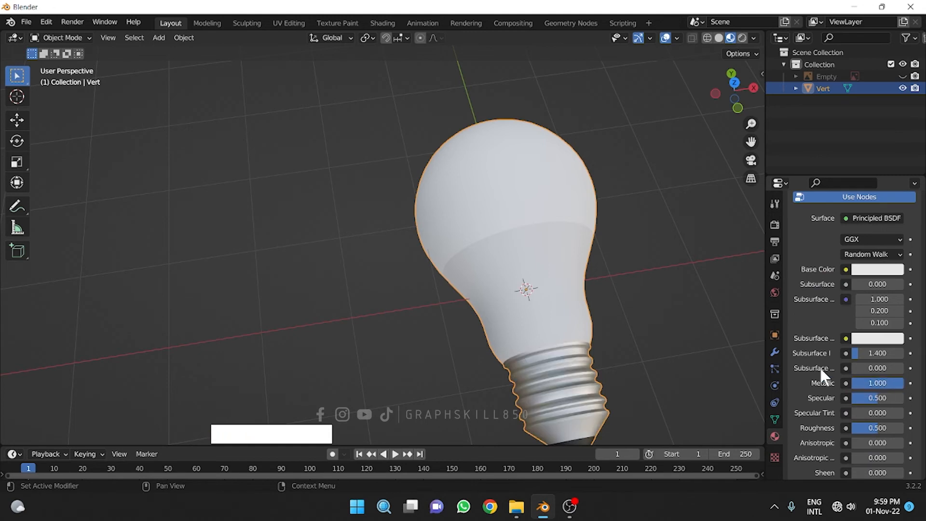
{"action": "scroll", "coordinate": [821, 366], "scroll_direction": "down", "scroll_amount": 5}
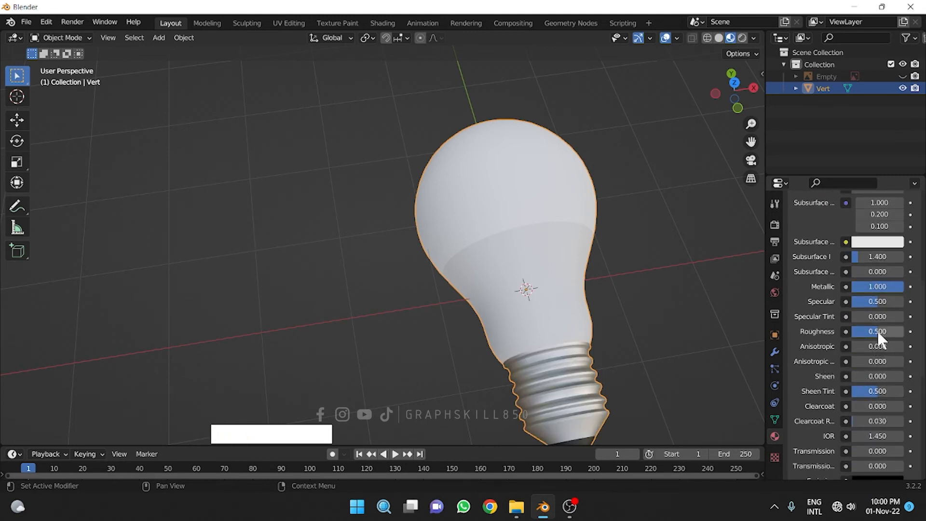
Lower the threaded base material's Roughness to 0.271 for a shinier metal finish.
{"action": "mouse_move", "coordinate": [878, 333]}
{"action": "left_mouse_down"}
{"action": "mouse_move", "coordinate": [856, 333]}
{"action": "mouse_move", "coordinate": [866, 332]}
{"action": "left_mouse_up"}
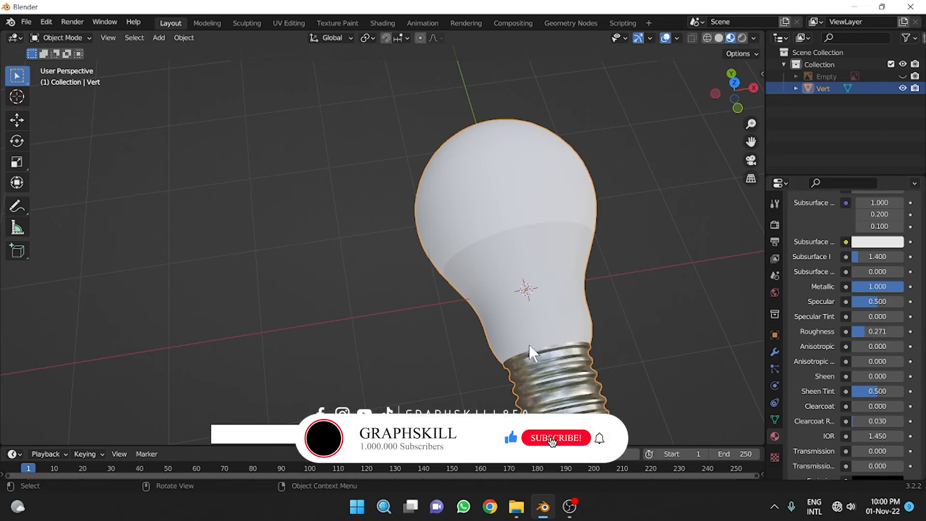
{"action": "middle_click_drag", "start_coordinate": [528, 344], "coordinate": [468, 265], "text": "shift"}
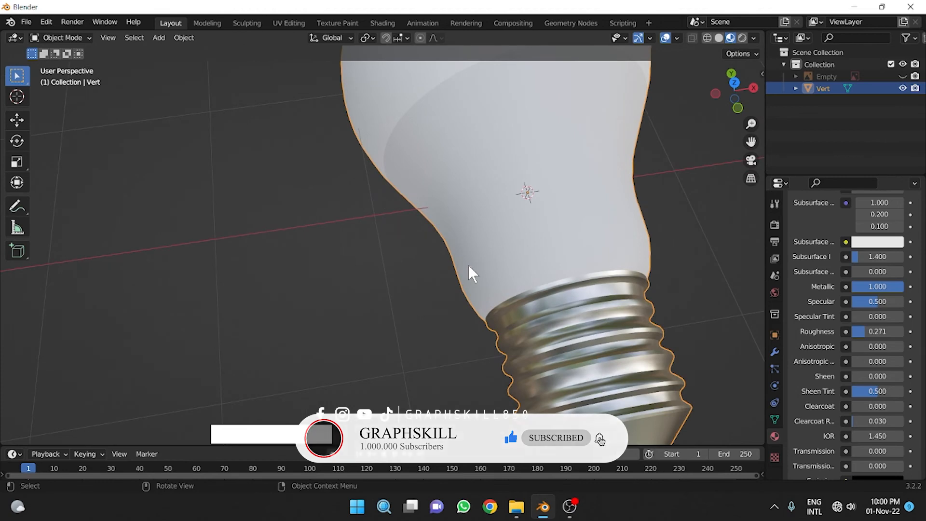
{"action": "middle_click_drag", "start_coordinate": [468, 265], "coordinate": [453, 297]}
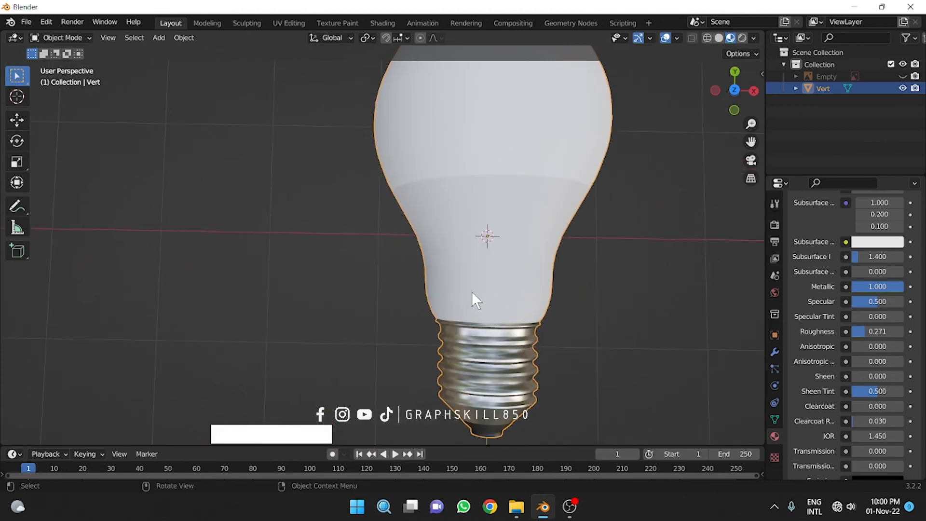
{"action": "scroll", "coordinate": [481, 269], "scroll_direction": "up", "scroll_amount": 2}
{"action": "left_click", "coordinate": [499, 225]}
Darken the base color of the neck material, Material.002, to a medium gray.
{"action": "scroll", "coordinate": [887, 274], "scroll_direction": "up", "scroll_amount": 10}
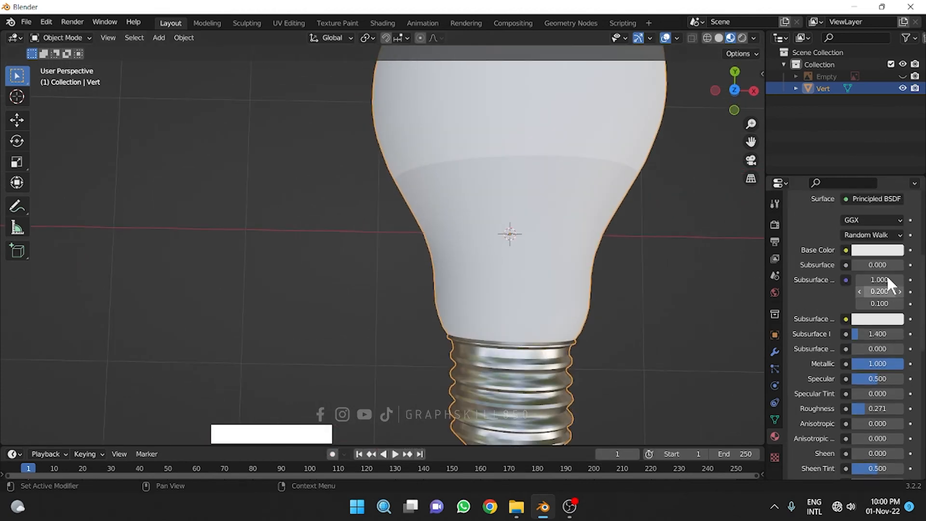
{"action": "left_click", "coordinate": [821, 237]}
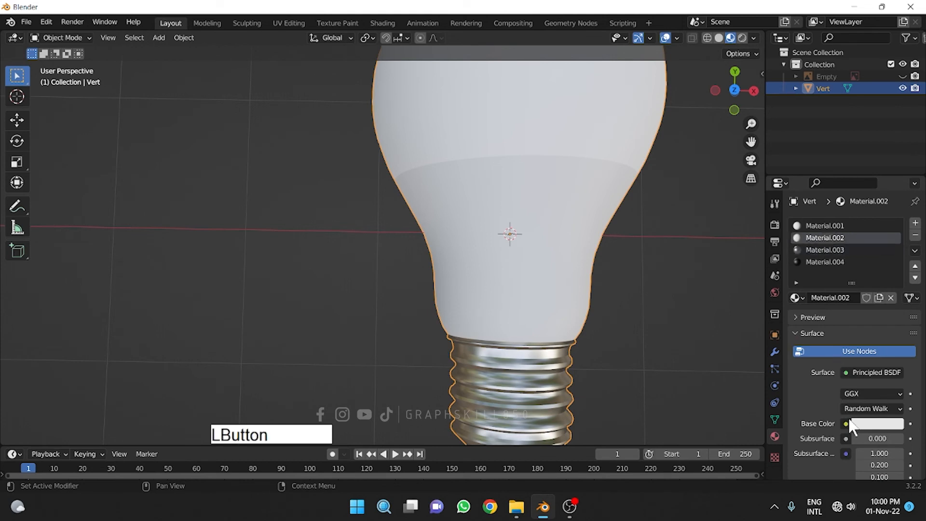
{"action": "left_click", "coordinate": [863, 424]}
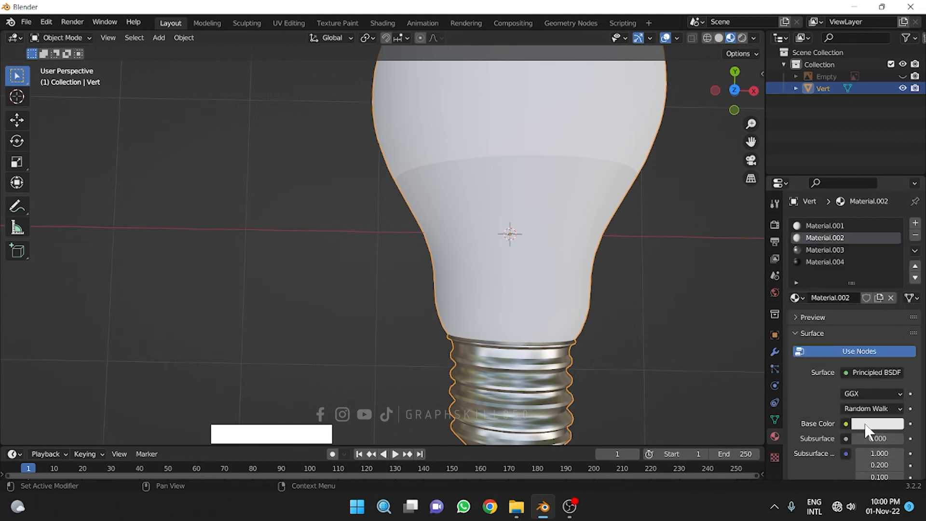
{"action": "left_click", "coordinate": [877, 423]}
{"action": "left_click_drag", "start_coordinate": [896, 273], "coordinate": [803, 287]}
{"action": "scroll", "coordinate": [575, 270], "scroll_direction": "down", "scroll_amount": 5}
{"action": "middle_click_drag", "start_coordinate": [490, 244], "coordinate": [438, 156]}
{"action": "scroll", "coordinate": [392, 152], "scroll_direction": "up", "scroll_amount": 3}
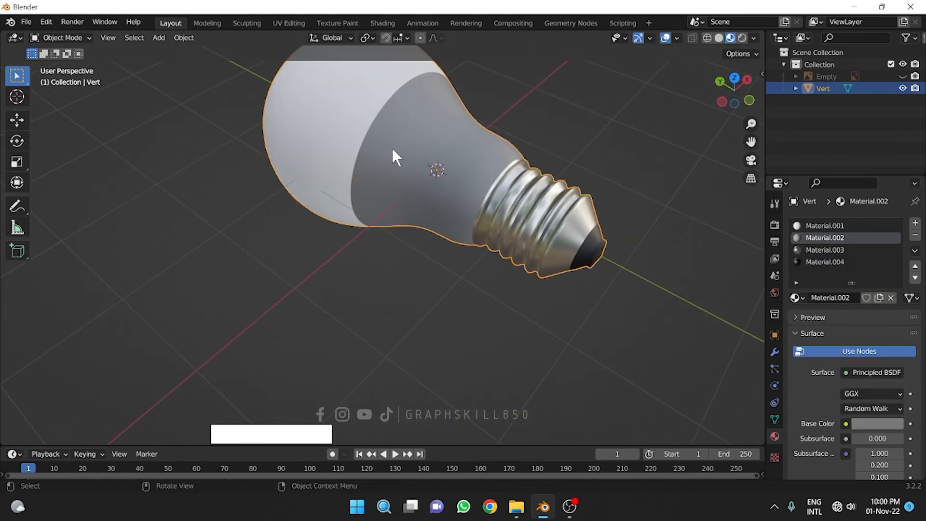
{"action": "scroll", "coordinate": [587, 215], "scroll_direction": "down", "scroll_amount": 3}
{"action": "middle_click_drag", "start_coordinate": [587, 218], "coordinate": [409, 291]}
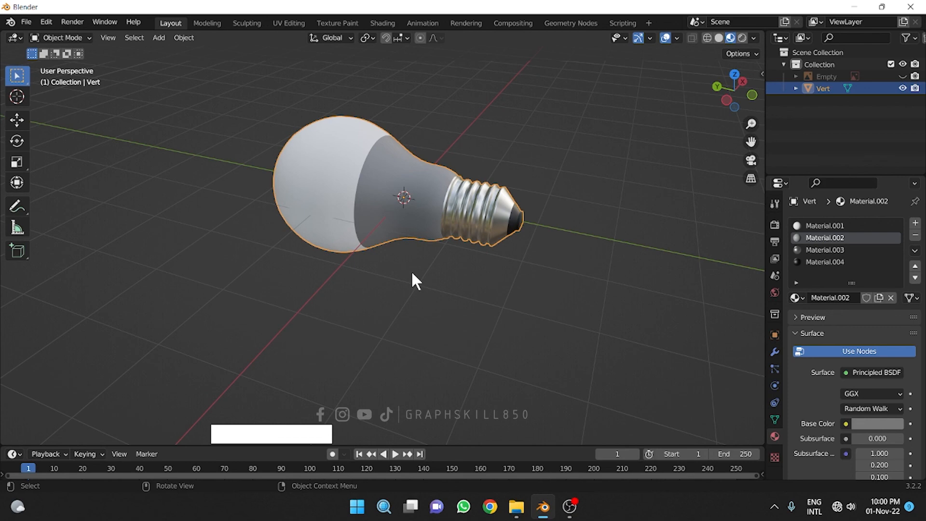
{"action": "middle_click_drag", "start_coordinate": [538, 343], "coordinate": [332, 325]}
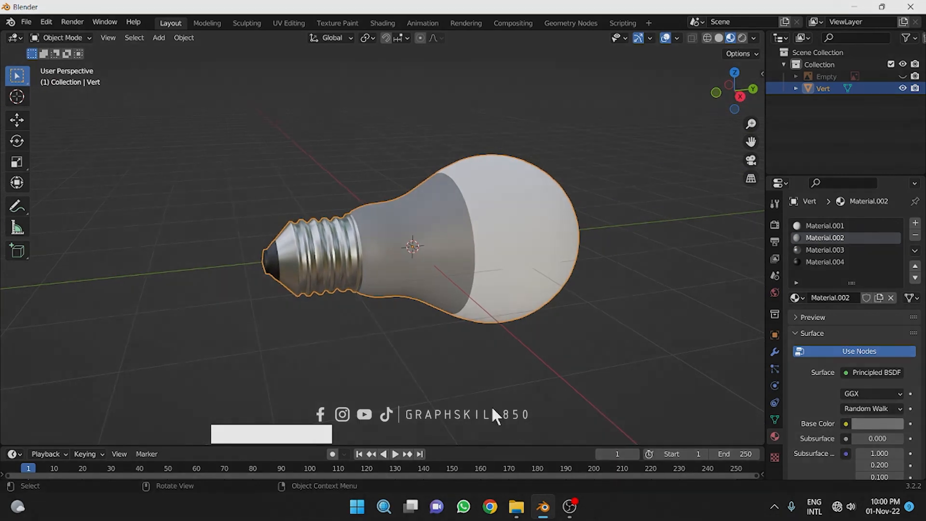